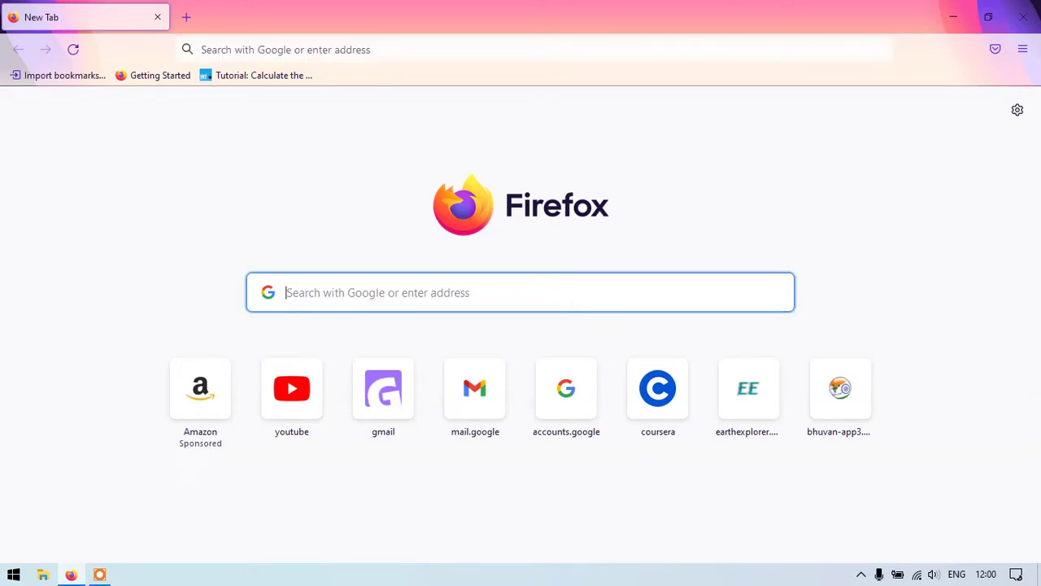
# - Search Google for 'Bhuvan' from the Firefox address bar
pyautogui.write('Bhuvan')
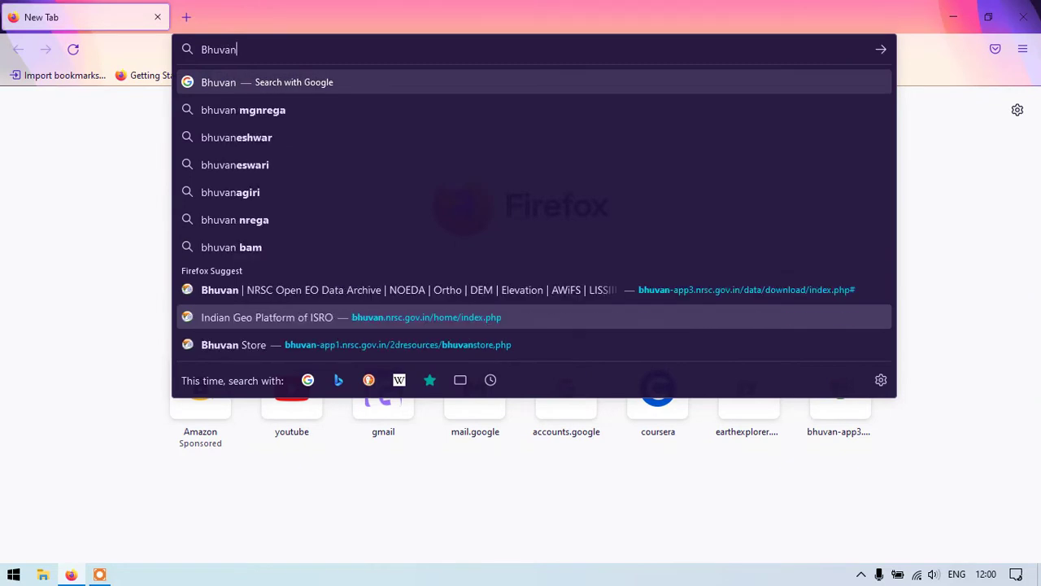
pyautogui.press('Return')
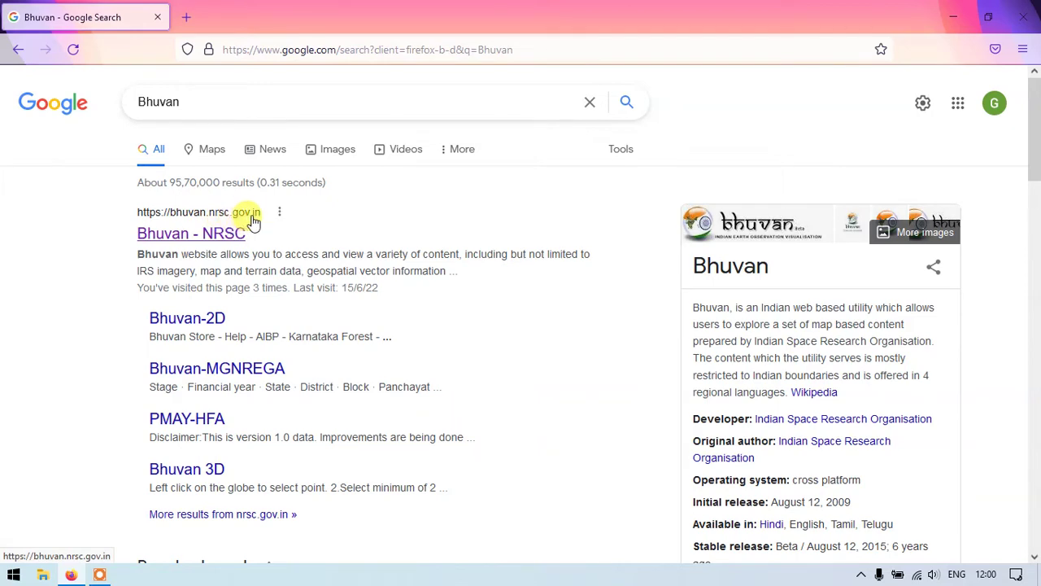
# - Open the Bhuvan - NRSC result and go to its Open Data Archive tile under Visualisation & Free Download
pyautogui.click(190, 235)
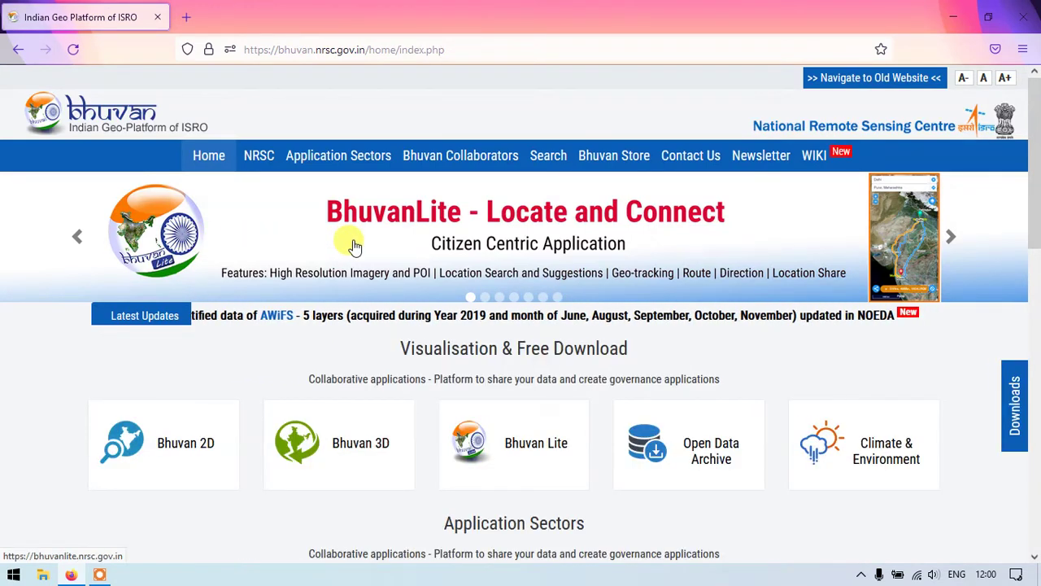
pyautogui.scroll(-2, 355, 246)
pyautogui.scroll(-1, 356, 246)
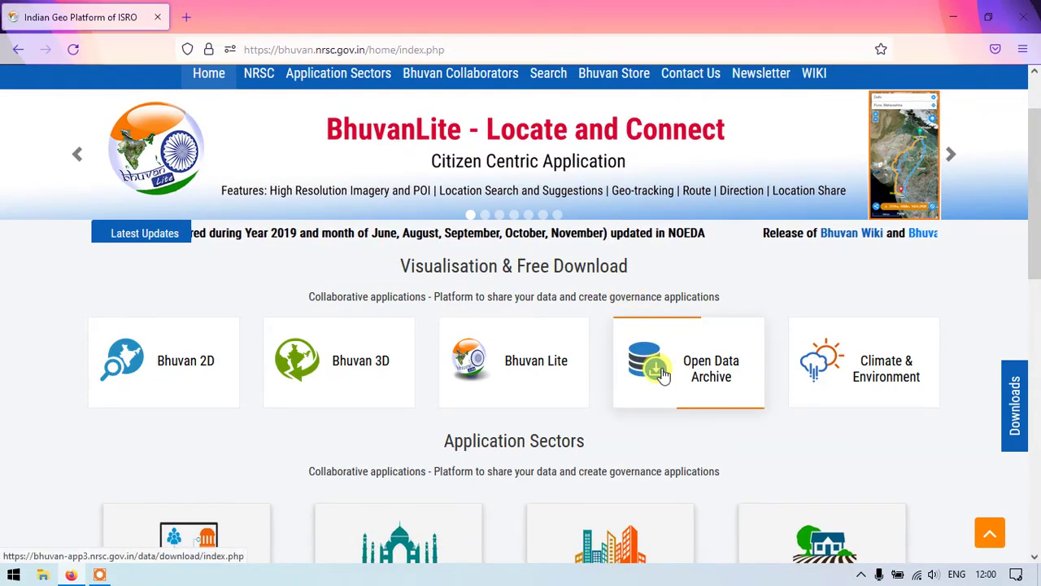
pyautogui.click(663, 374)
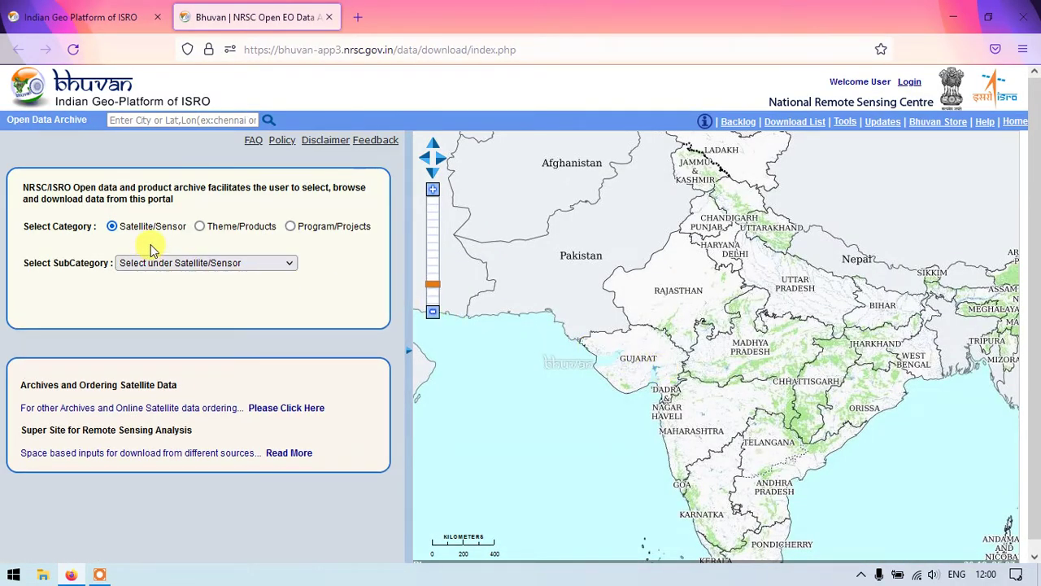
# - Choose Cartosat-1 as the subcategory and CartoDEM All Versions as the product
pyautogui.click(172, 262)
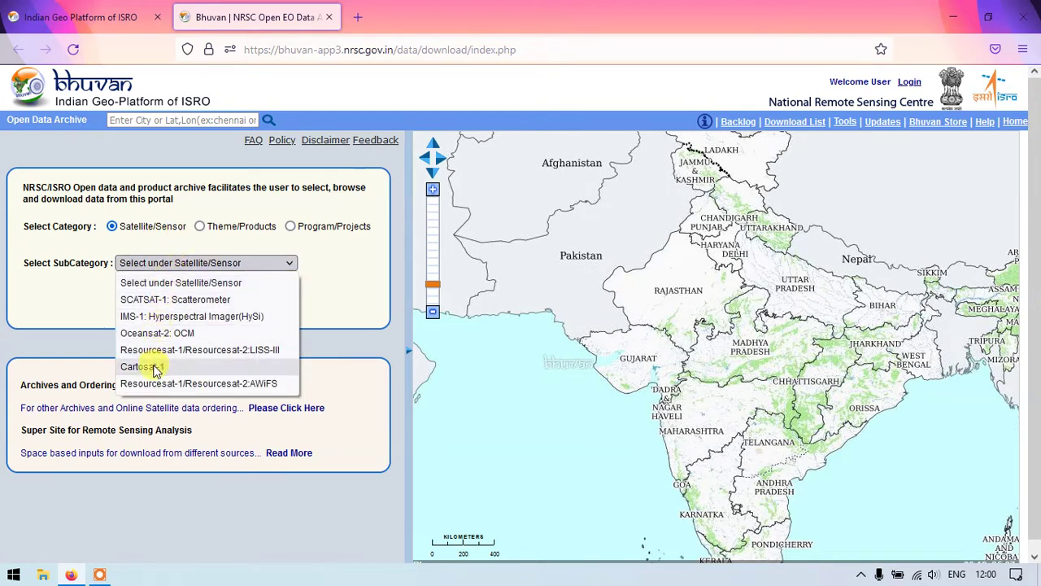
pyautogui.click(156, 370)
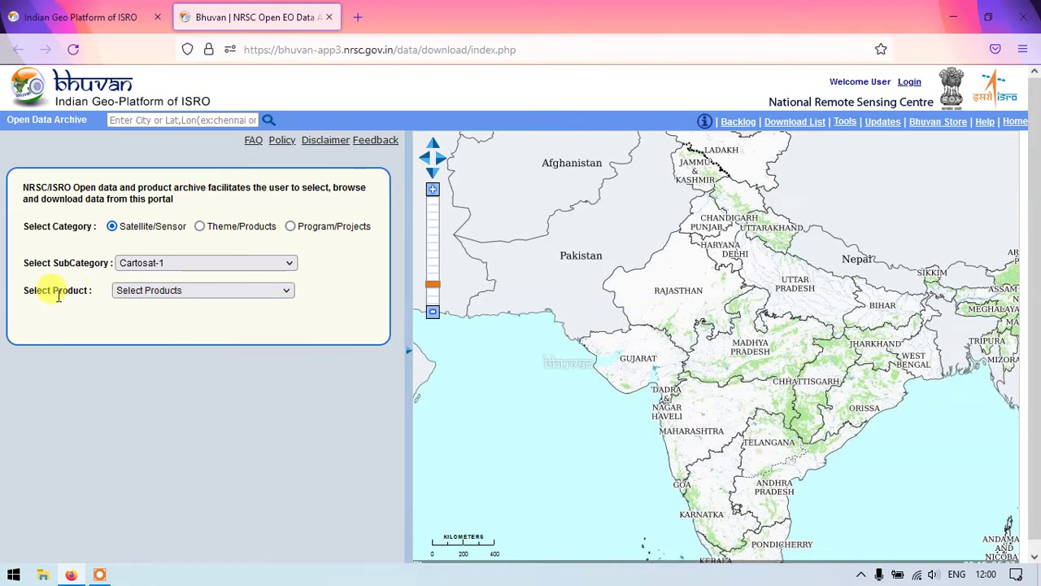
pyautogui.click(138, 297)
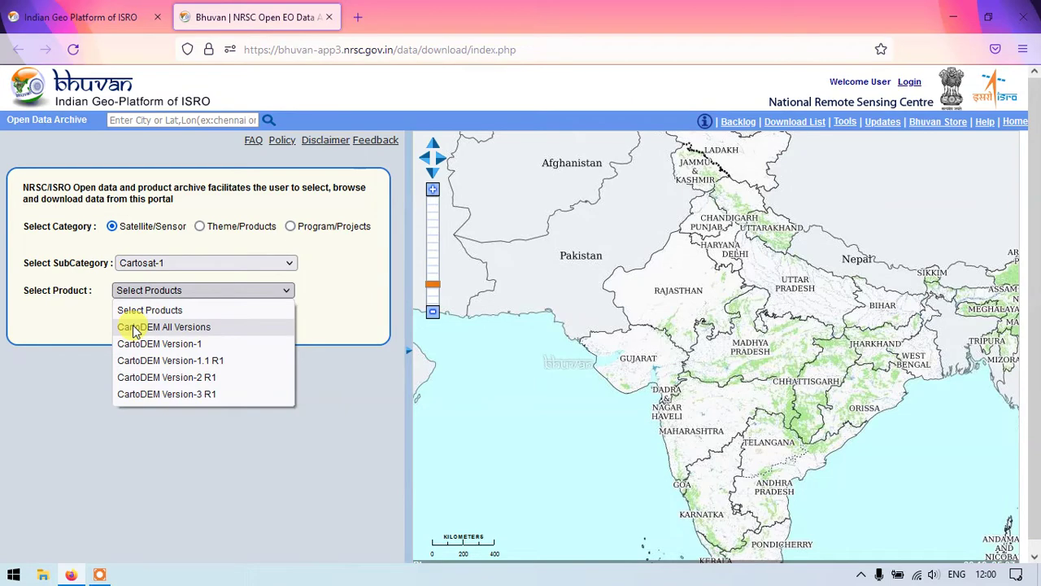
pyautogui.click(135, 328)
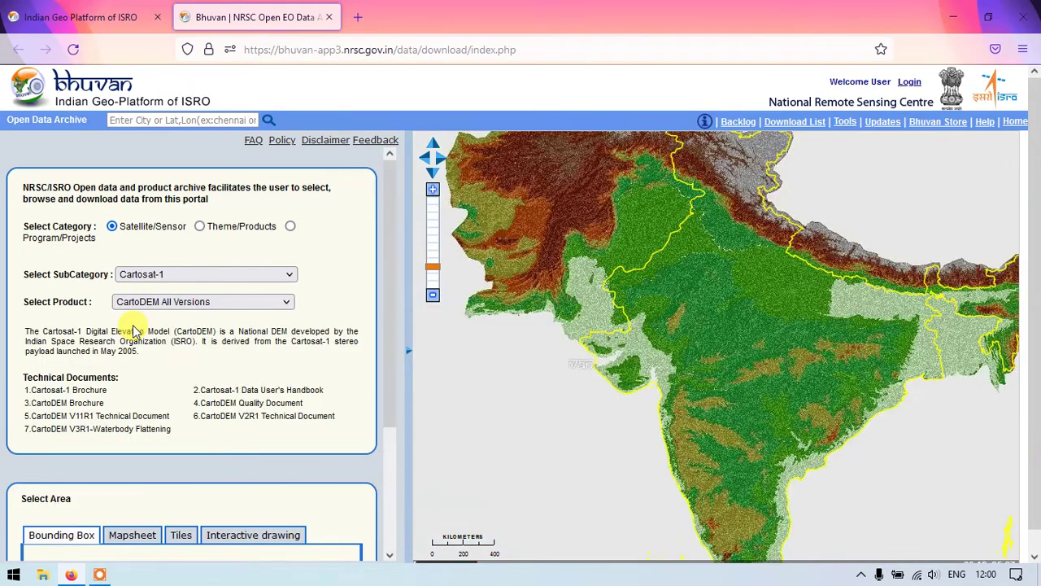
pyautogui.scroll(-2, 205, 362)
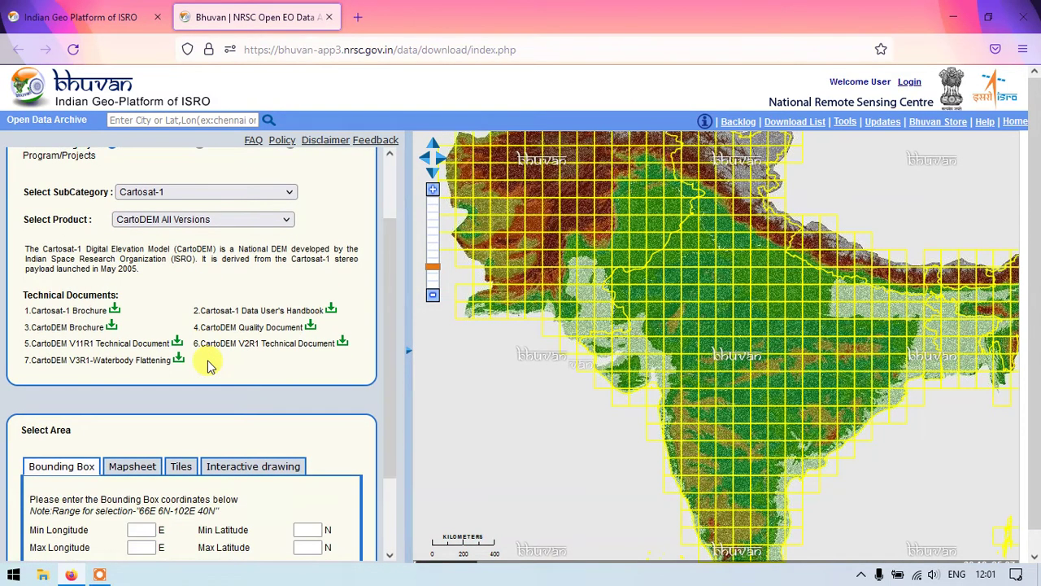
pyautogui.scroll(-2, 207, 366)
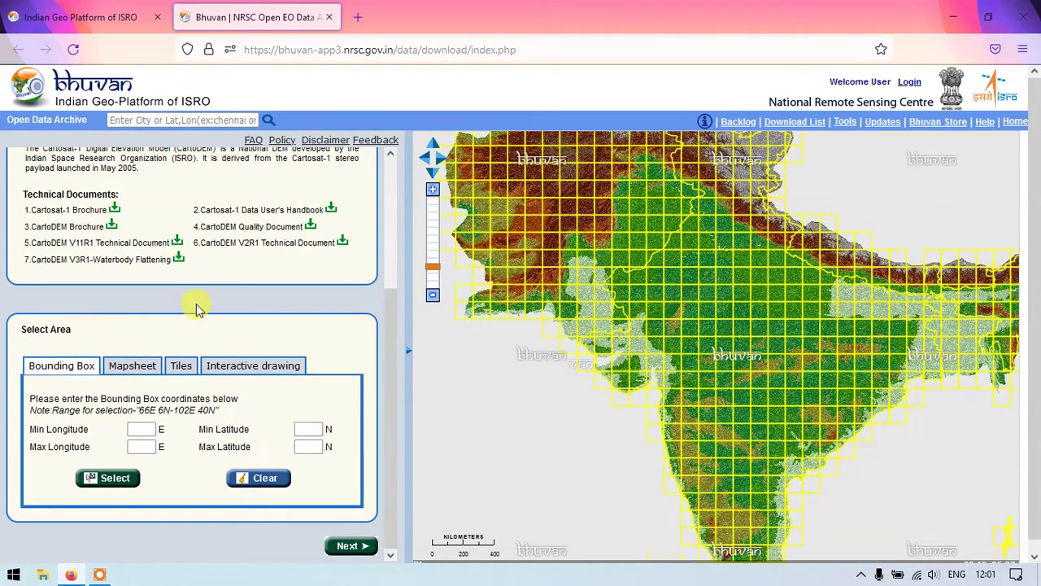
pyautogui.click(152, 120)
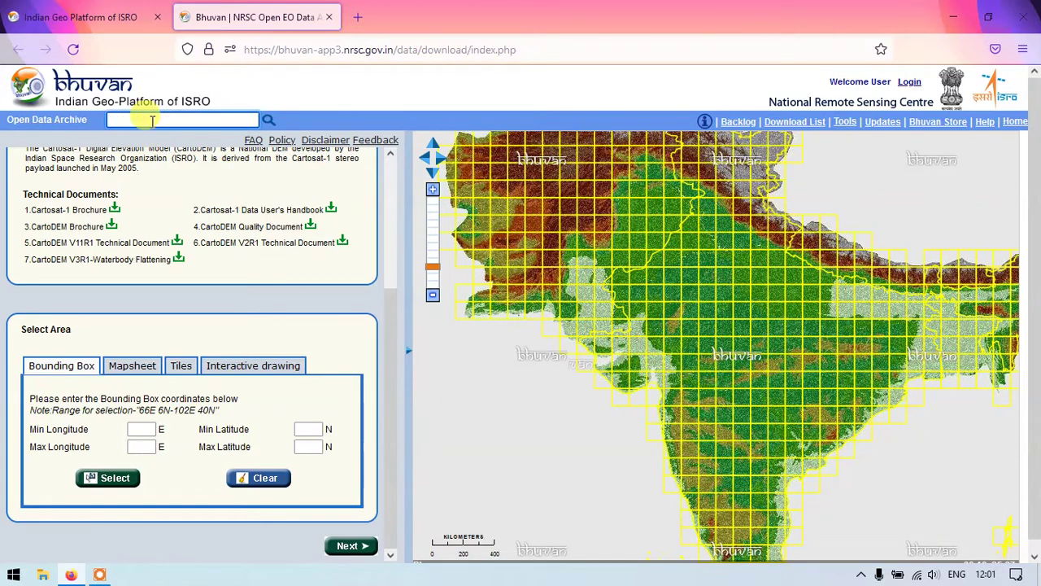
# - Search the map for 'chennai' and pick Chennai, Tamil Nadu from the results
pyautogui.write('chennai')
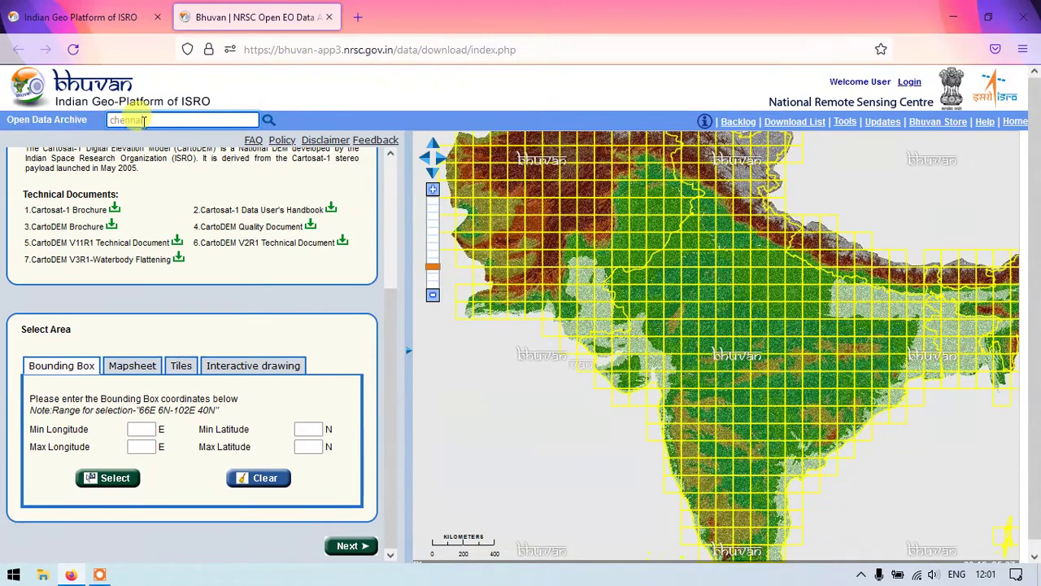
pyautogui.click(268, 122)
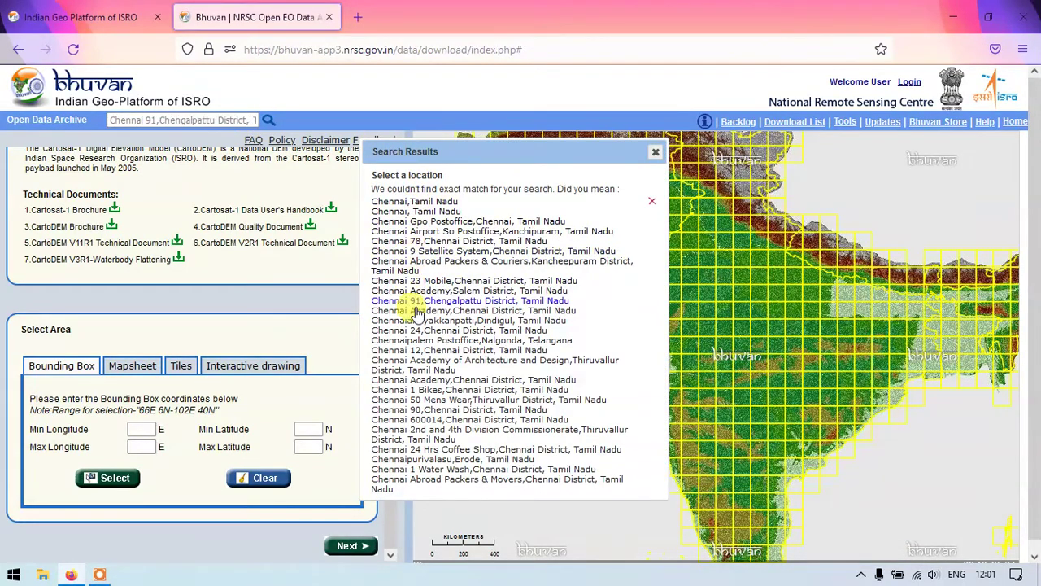
pyautogui.click(401, 202)
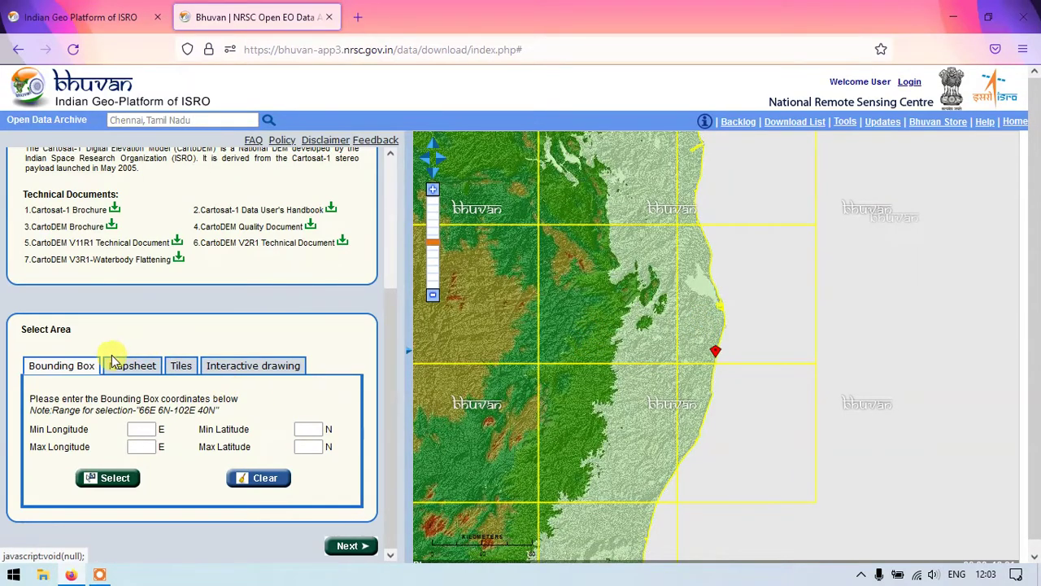
# - Switch area selection from Mapsheet to Tiles mode and start tile picking
pyautogui.scroll(-1, 132, 337)
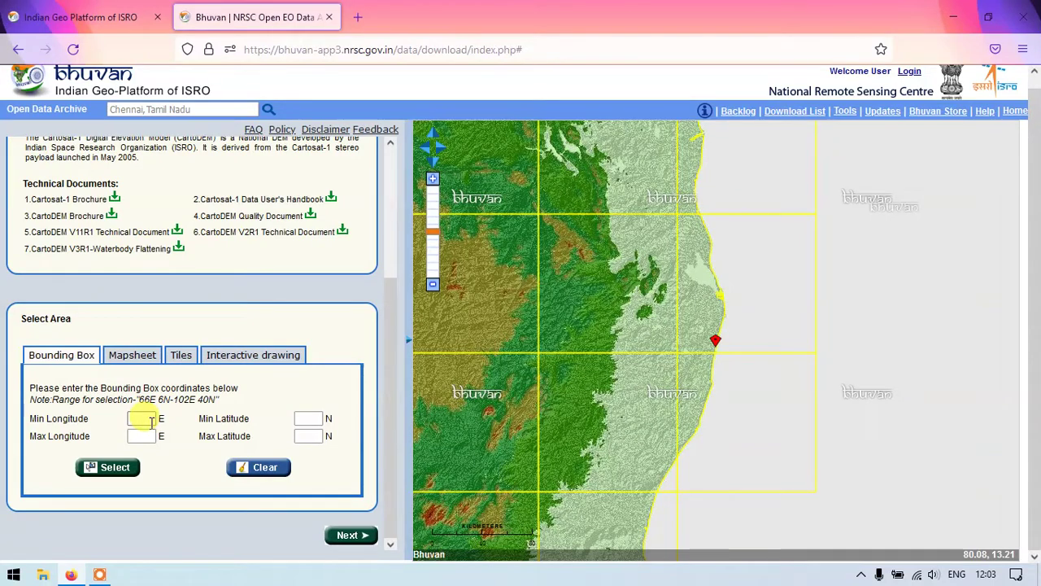
pyautogui.click(135, 365)
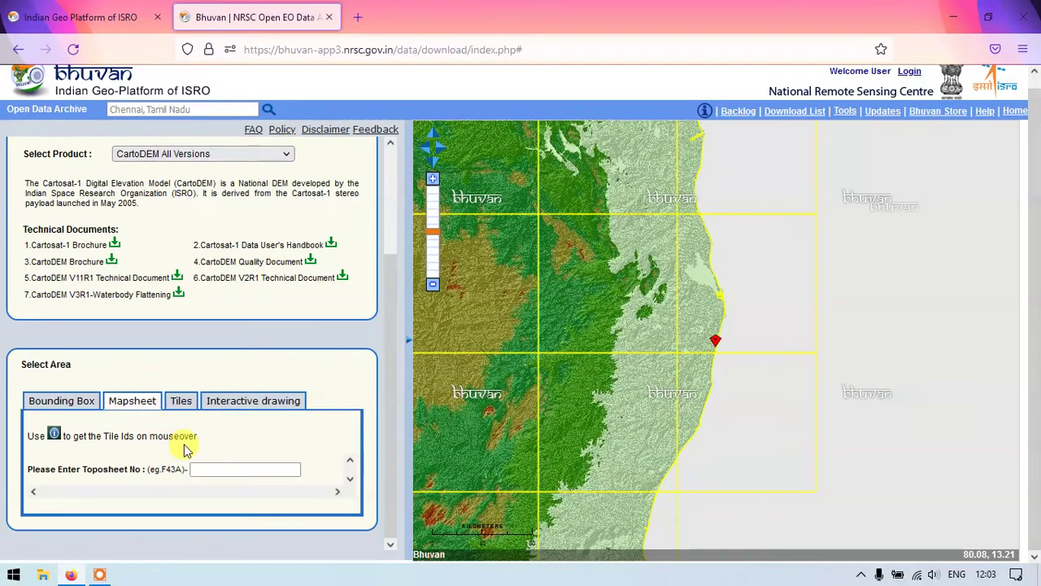
pyautogui.click(196, 468)
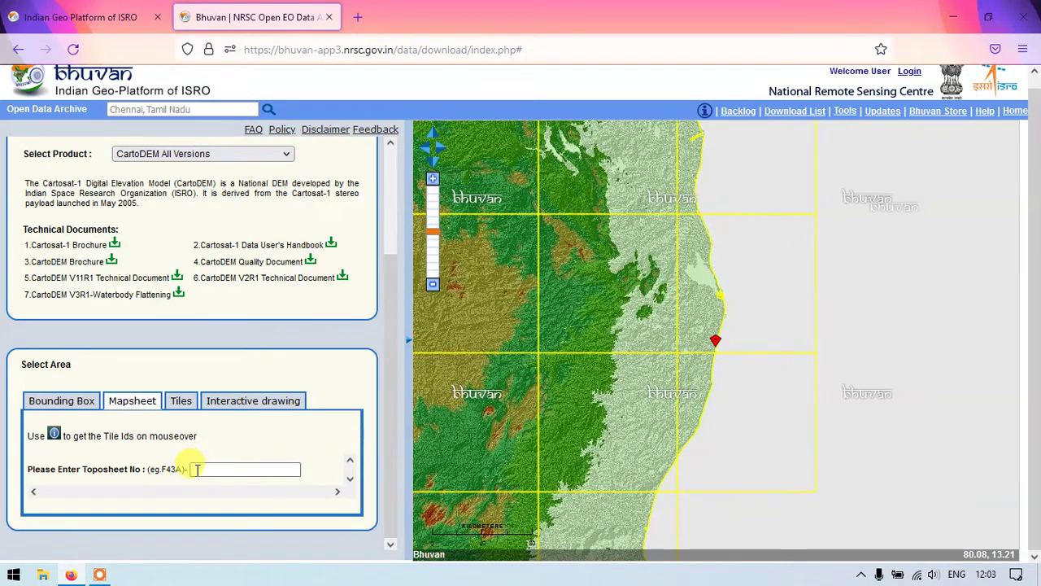
pyautogui.click(181, 403)
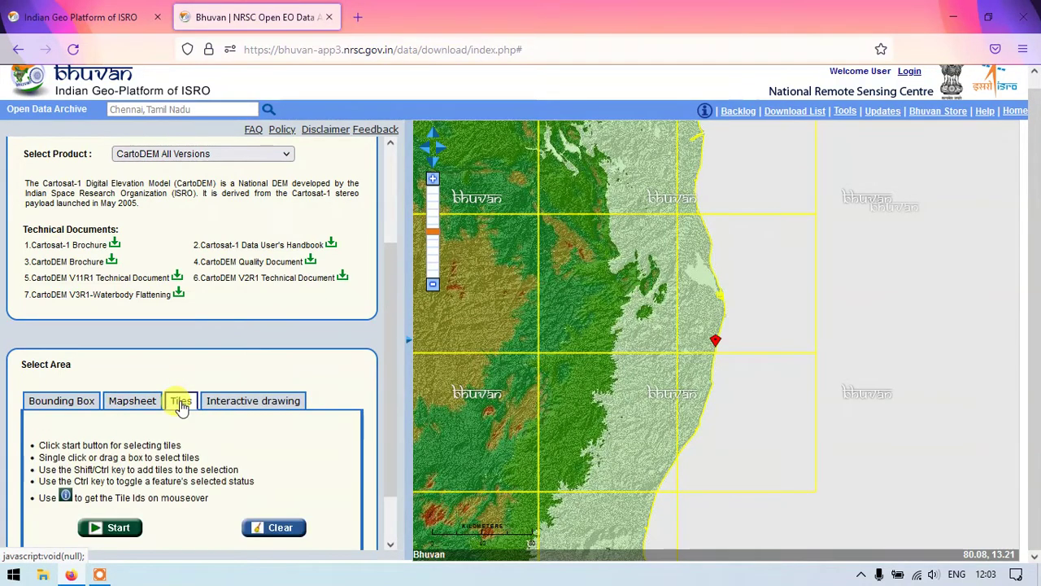
pyautogui.scroll(-1, 199, 389)
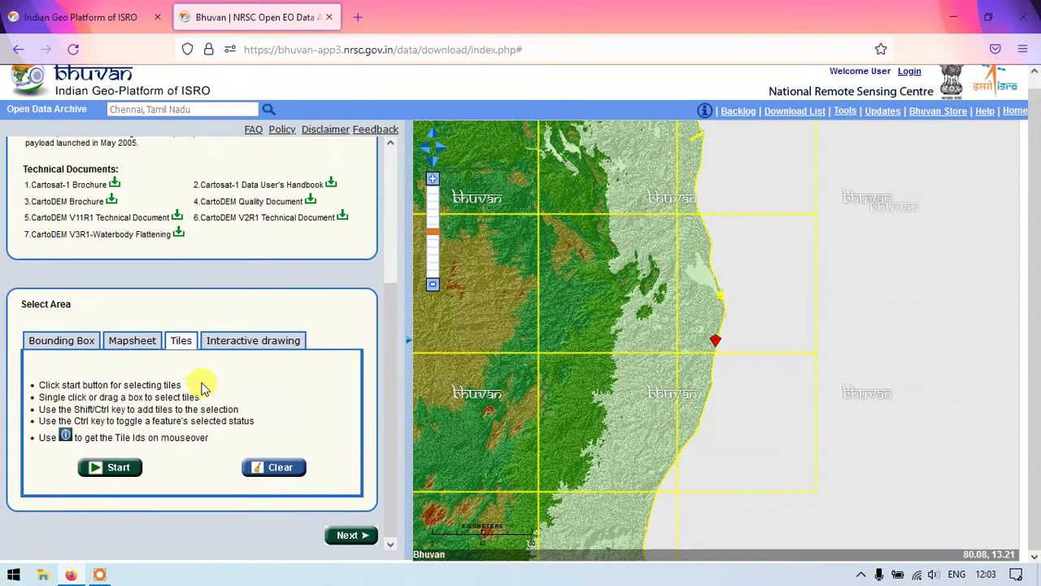
pyautogui.click(128, 471)
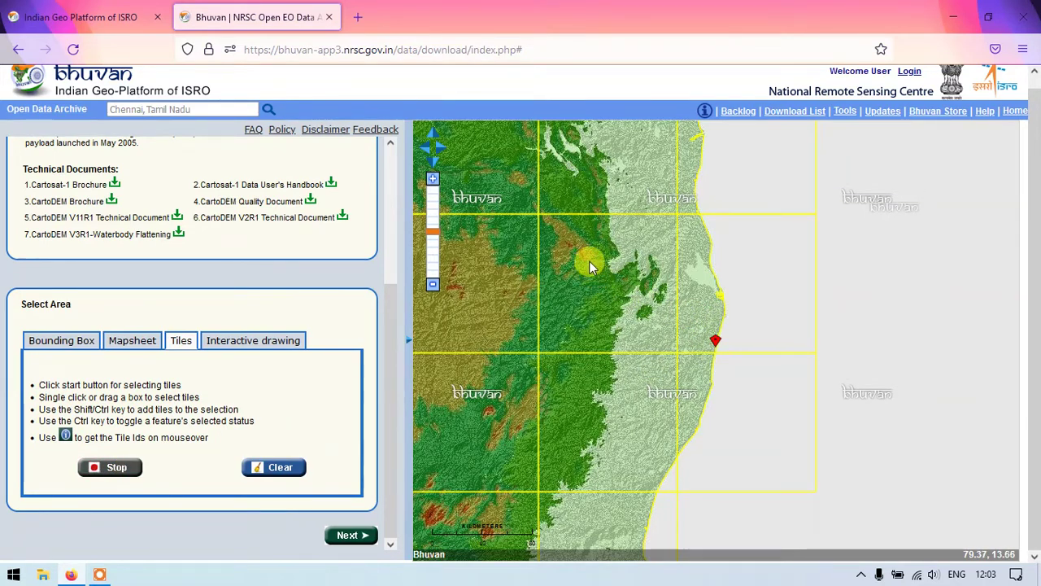
# - Select four tiles around Chennai, deselect the two lower ones, then clear the selection
pyautogui.click(748, 304)
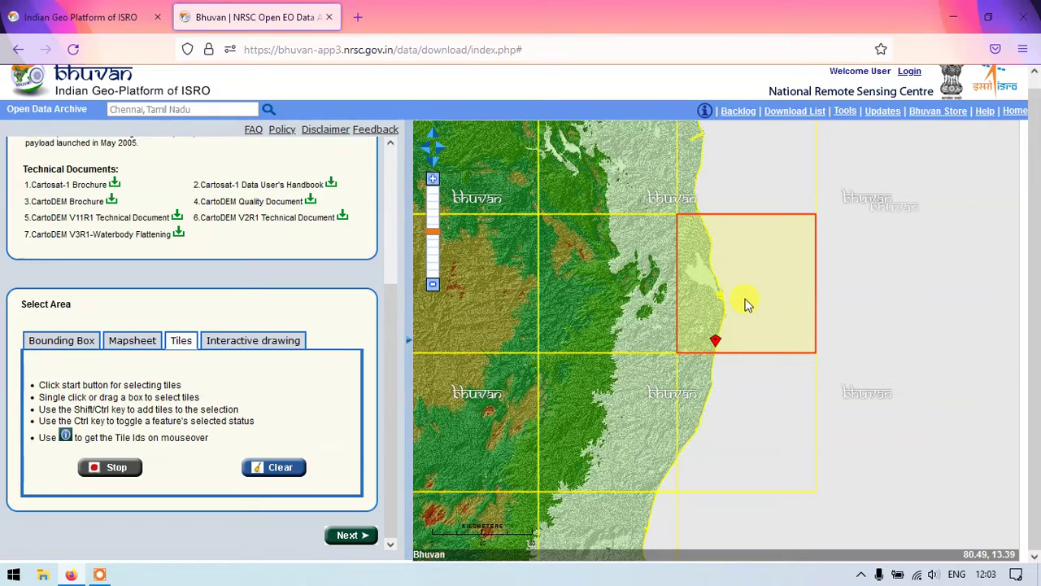
pyautogui.keyDown('shift'); pyautogui.click(634, 293); pyautogui.keyUp('shift')
pyautogui.keyDown('shift'); pyautogui.click(640, 403); pyautogui.keyUp('shift')
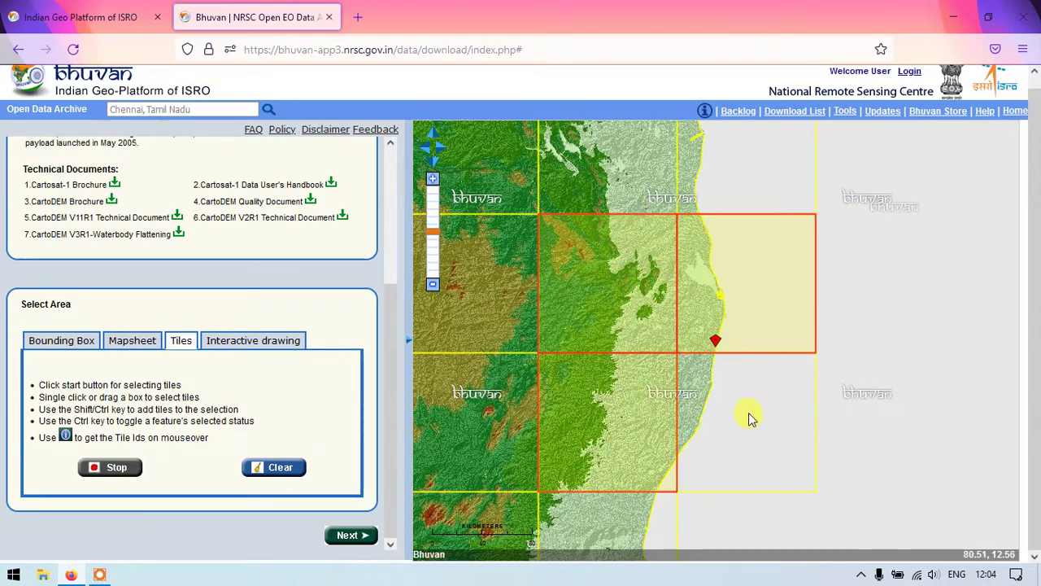
pyautogui.keyDown('shift'); pyautogui.click(722, 424); pyautogui.keyUp('shift')
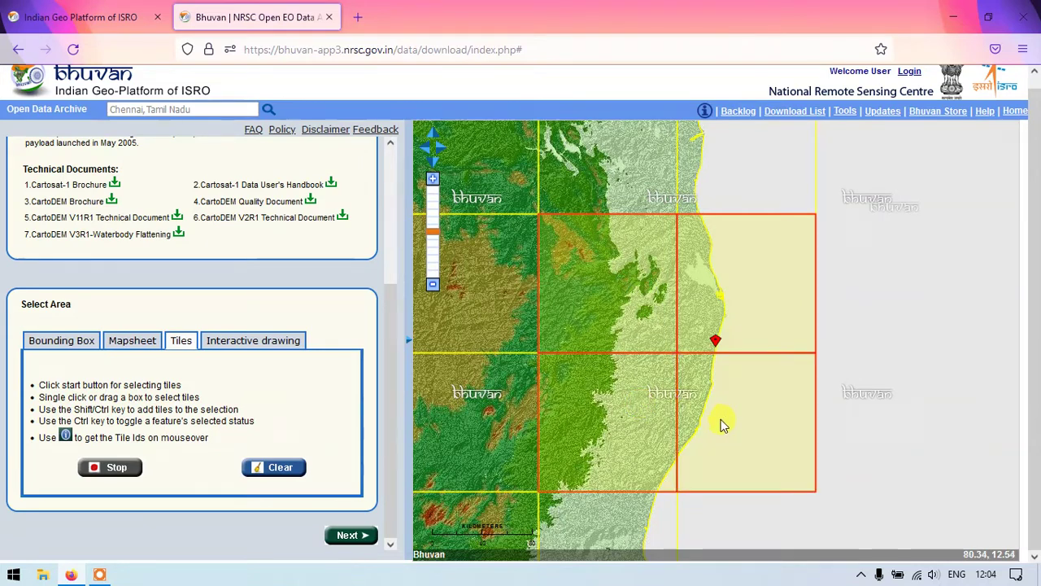
pyautogui.keyDown('ctrl'); pyautogui.click(623, 414); pyautogui.keyUp('ctrl')
pyautogui.keyDown('ctrl'); pyautogui.click(651, 379); pyautogui.keyUp('ctrl')
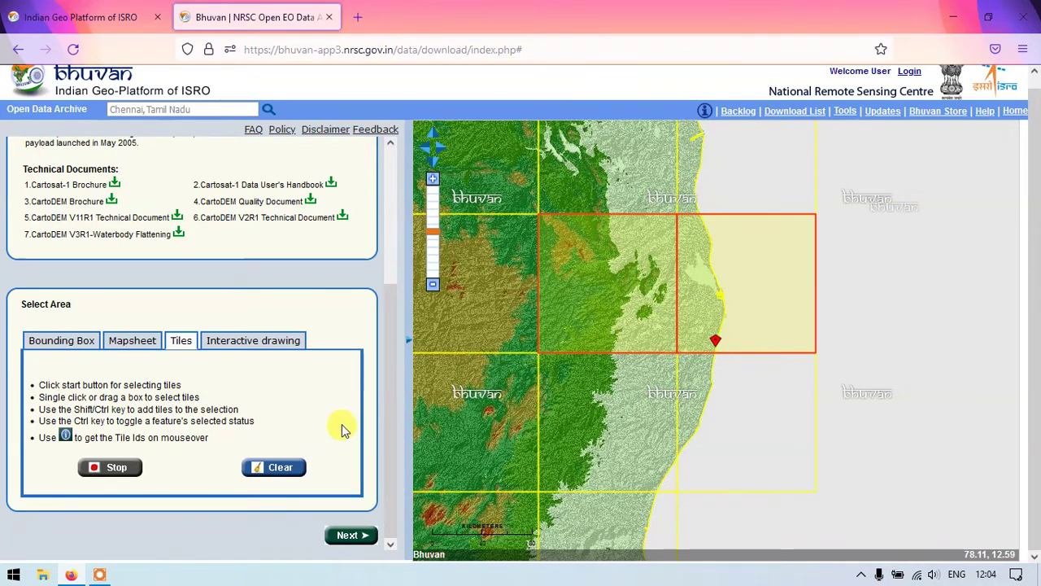
pyautogui.click(260, 470)
# - Switch to Interactive drawing, outline an area over tiles near Chennai, then clear it
pyautogui.click(111, 472)
pyautogui.click(254, 341)
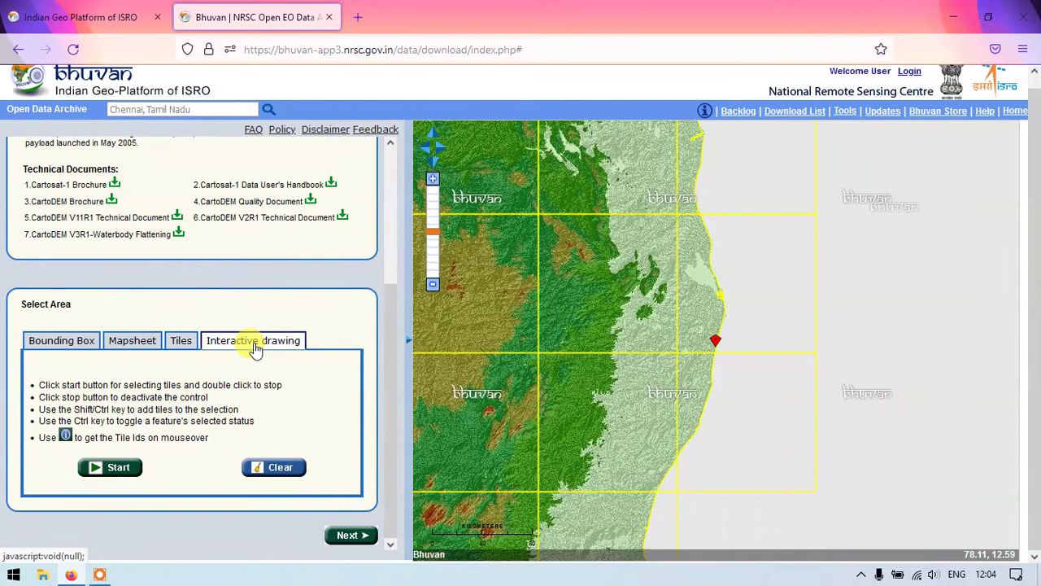
pyautogui.click(96, 467)
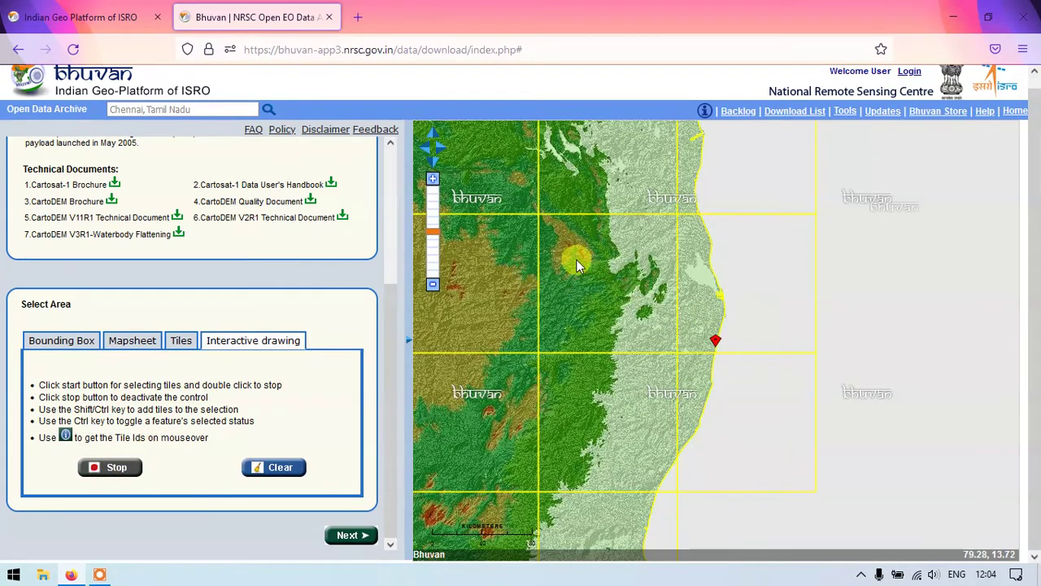
pyautogui.click(762, 406)
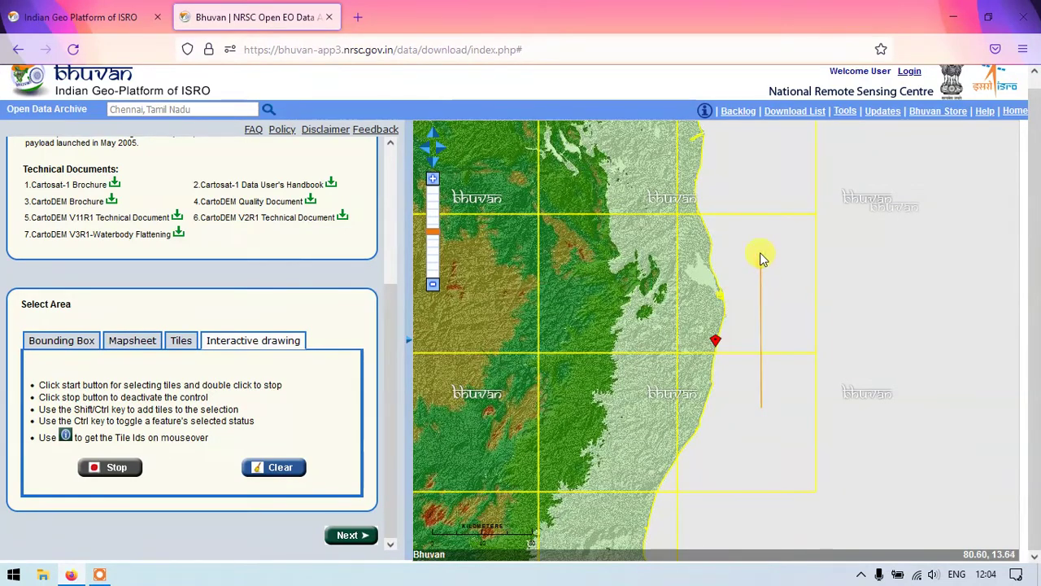
pyautogui.click(762, 252)
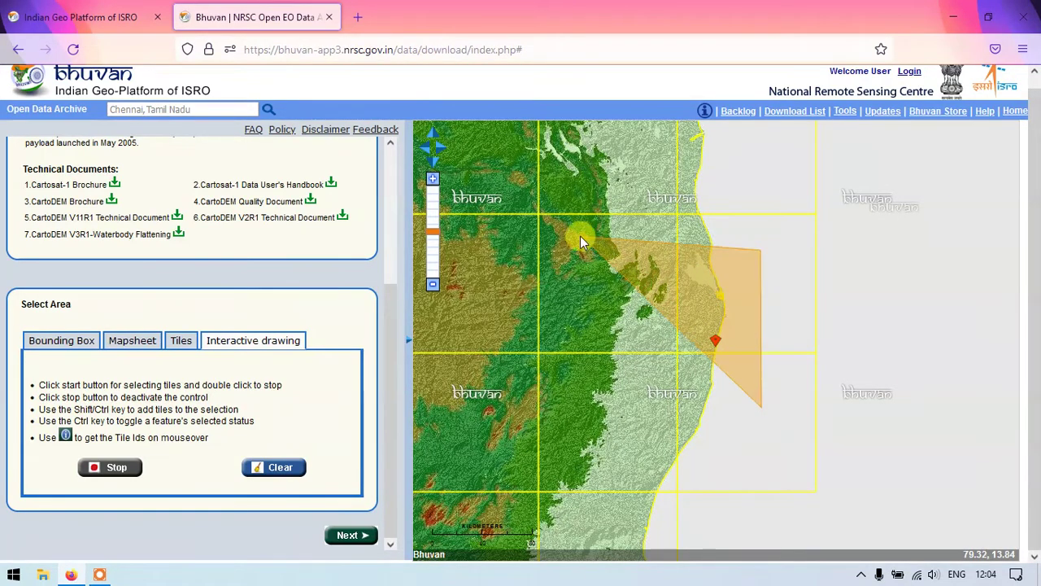
pyautogui.click(463, 243)
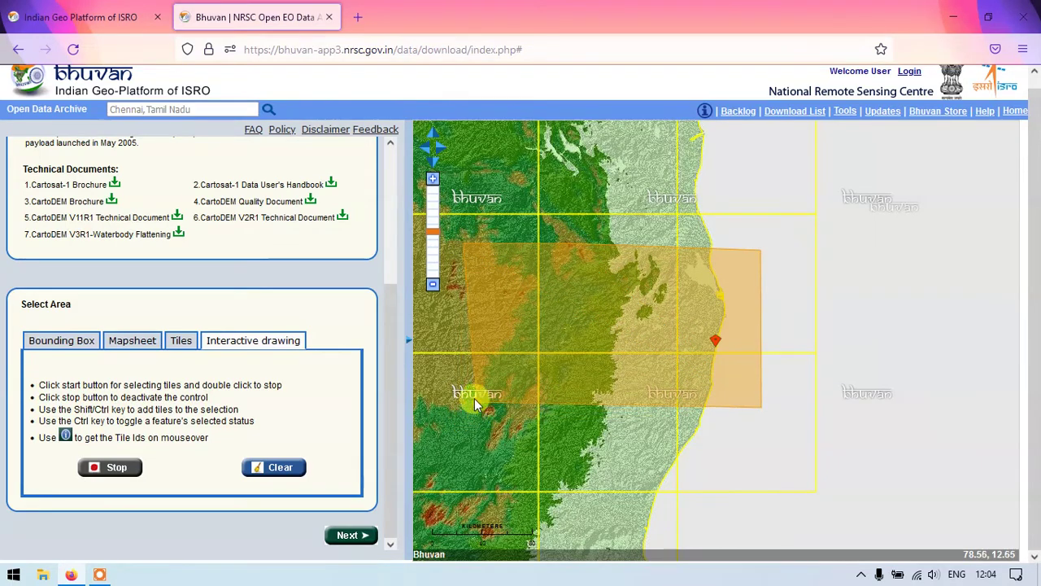
pyautogui.doubleClick(460, 407)
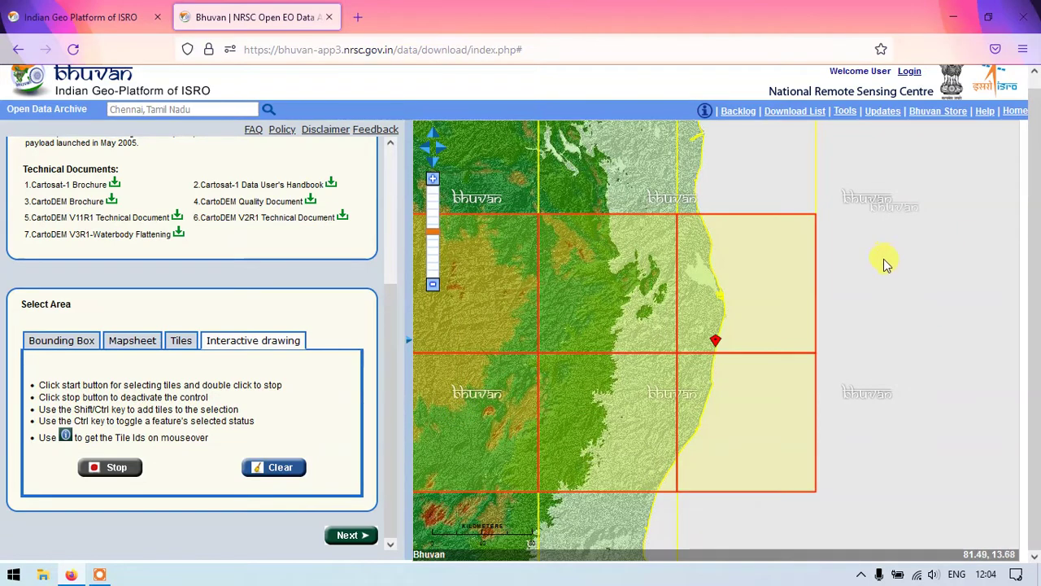
pyautogui.scroll(-2, 739, 280)
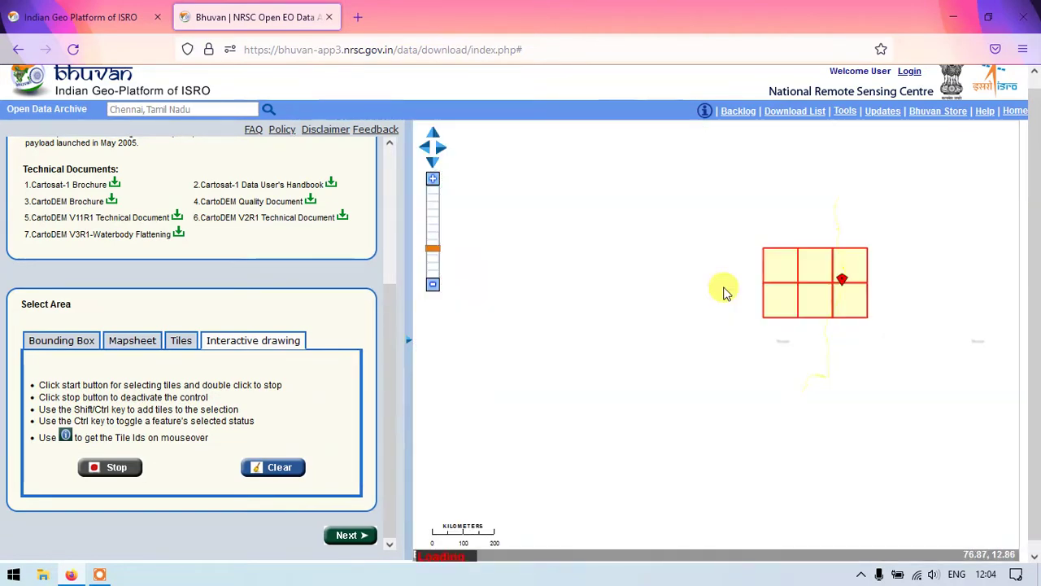
pyautogui.scroll(2, 875, 275)
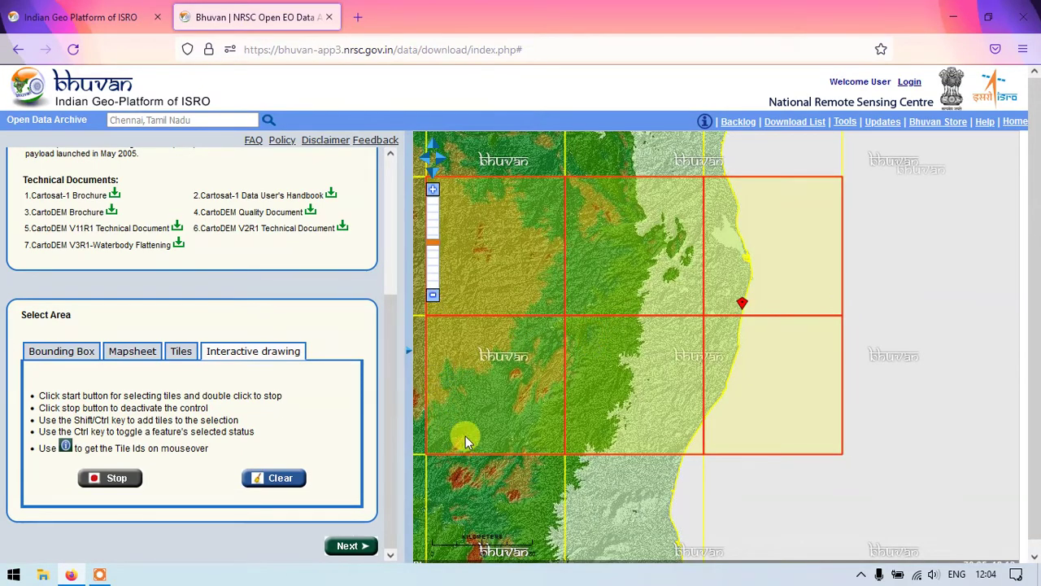
pyautogui.click(947, 283)
pyautogui.click(260, 479)
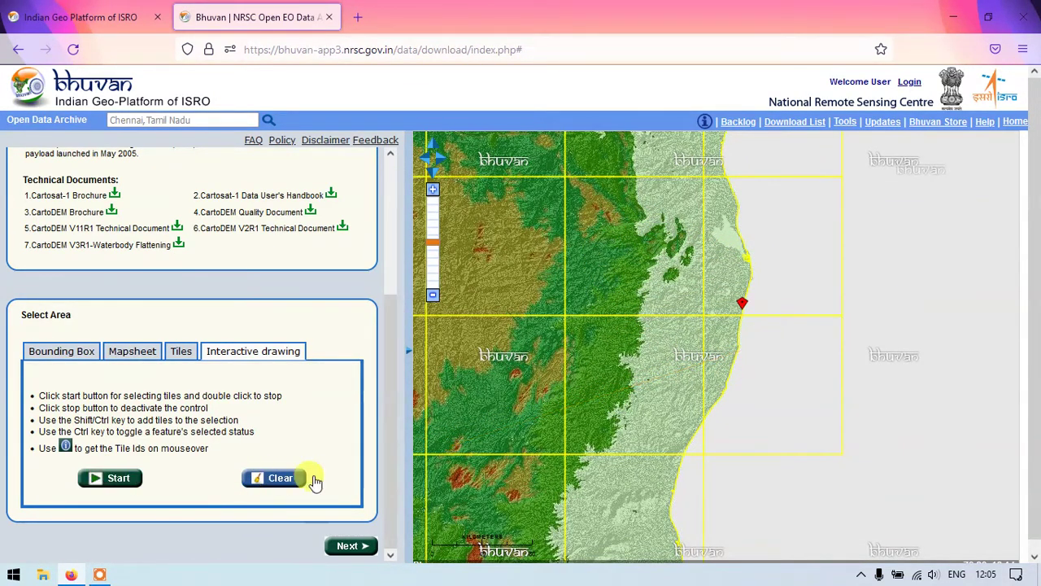
# - Draw a second area covering six tiles around Chennai, clear them, and stop drawing
pyautogui.click(114, 478)
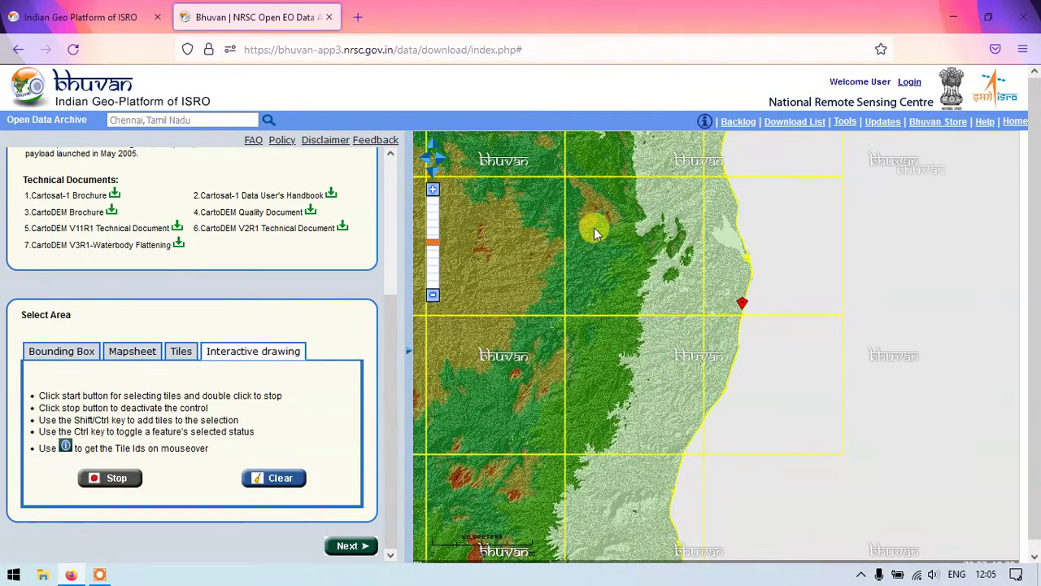
pyautogui.click(548, 234)
pyautogui.click(765, 231)
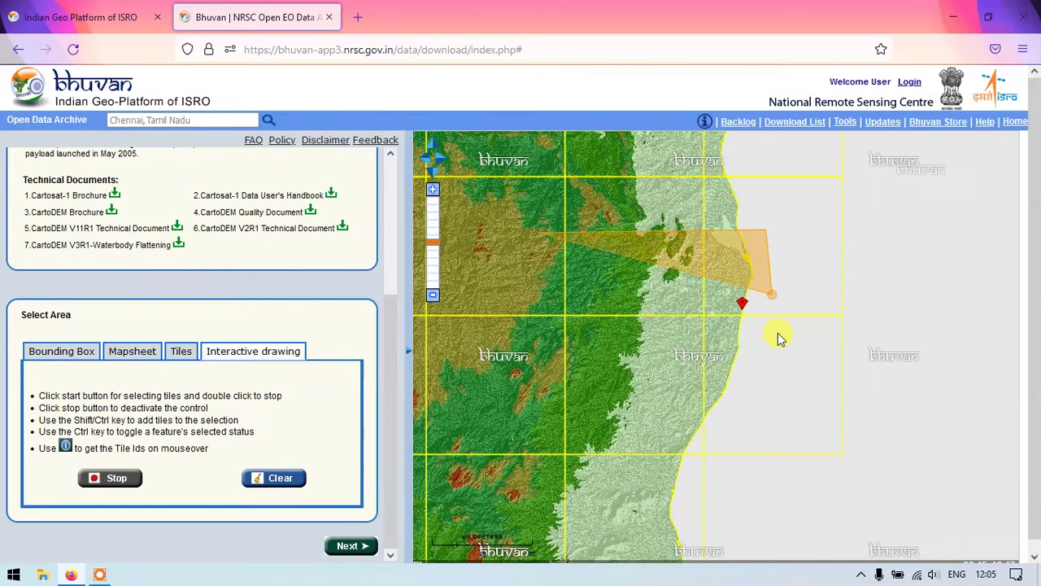
pyautogui.click(770, 408)
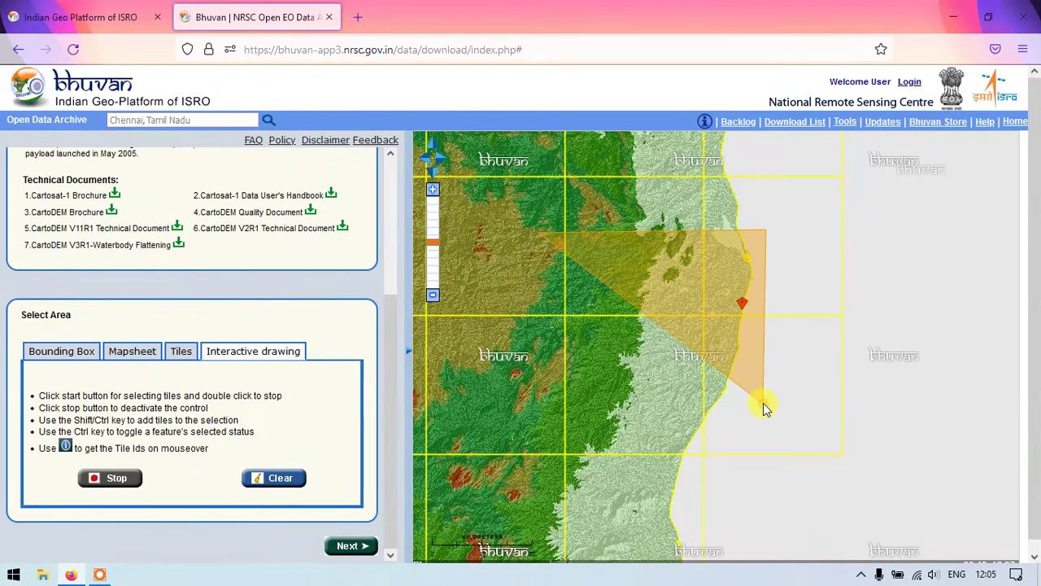
pyautogui.doubleClick(534, 407)
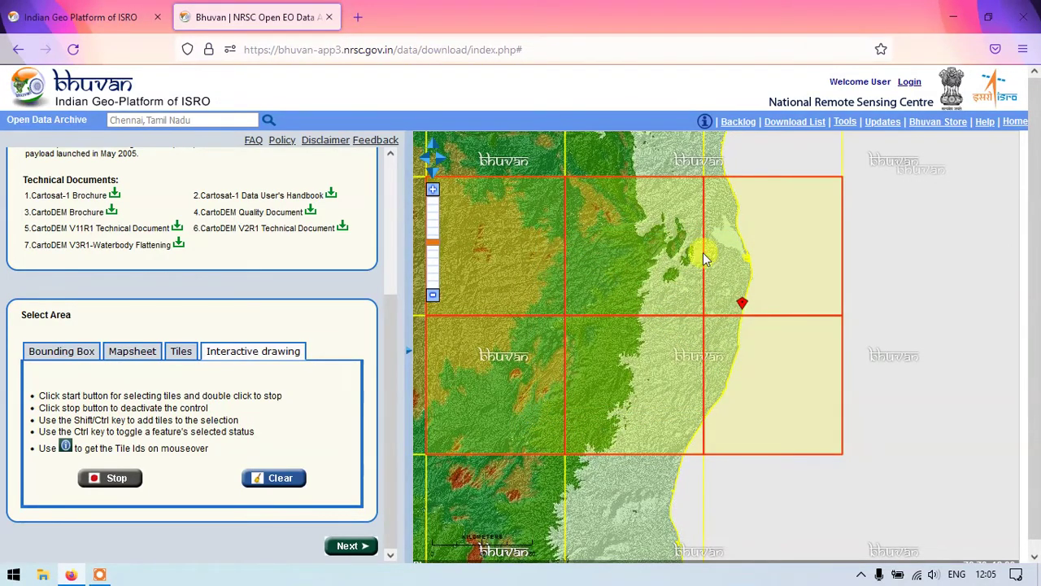
pyautogui.click(286, 484)
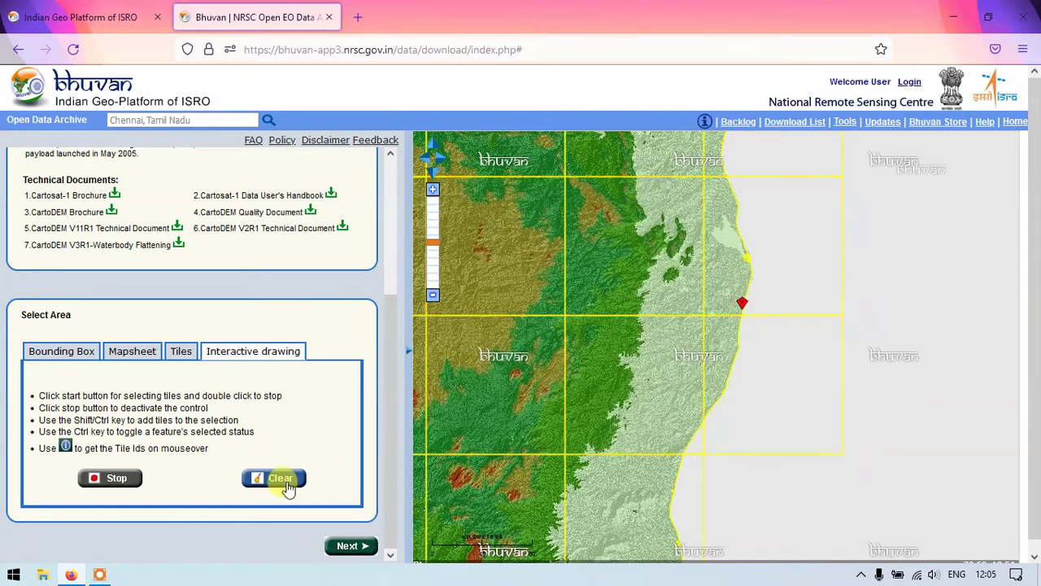
pyautogui.click(114, 479)
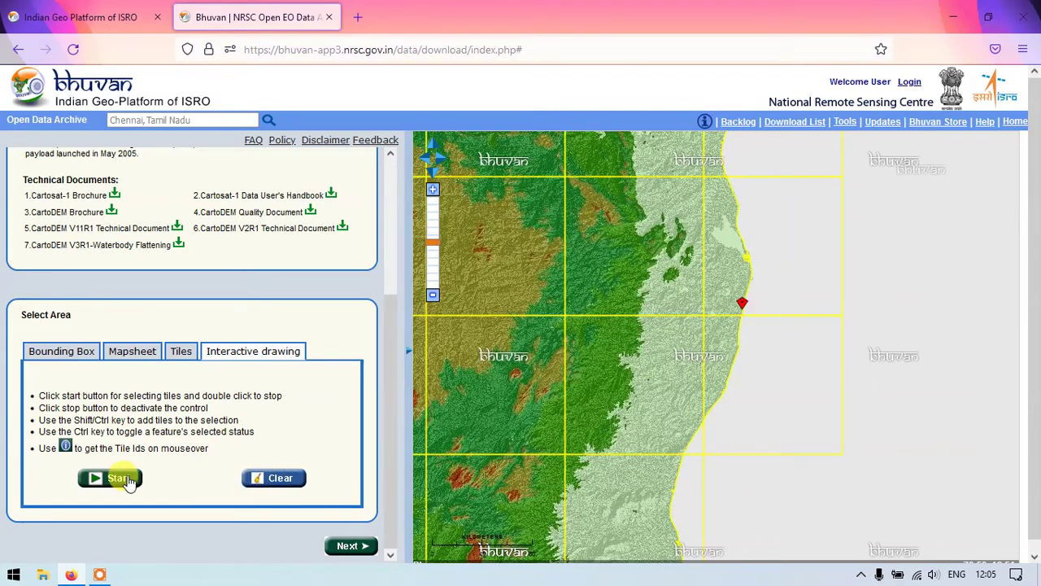
# - In Tiles mode, select the inland tile and the adjacent coastal tile with the Chennai marker
pyautogui.click(184, 355)
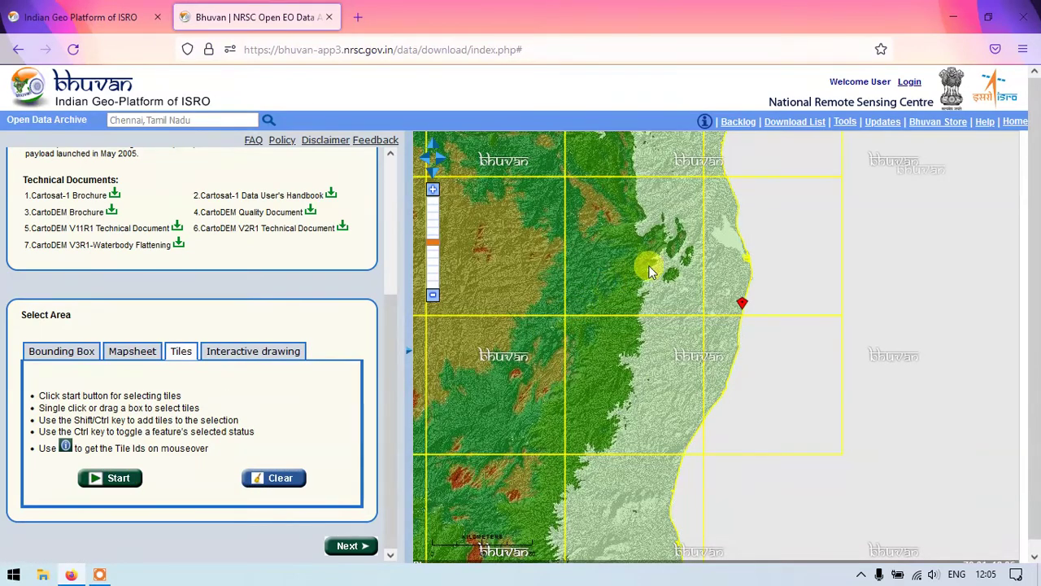
pyautogui.click(113, 479)
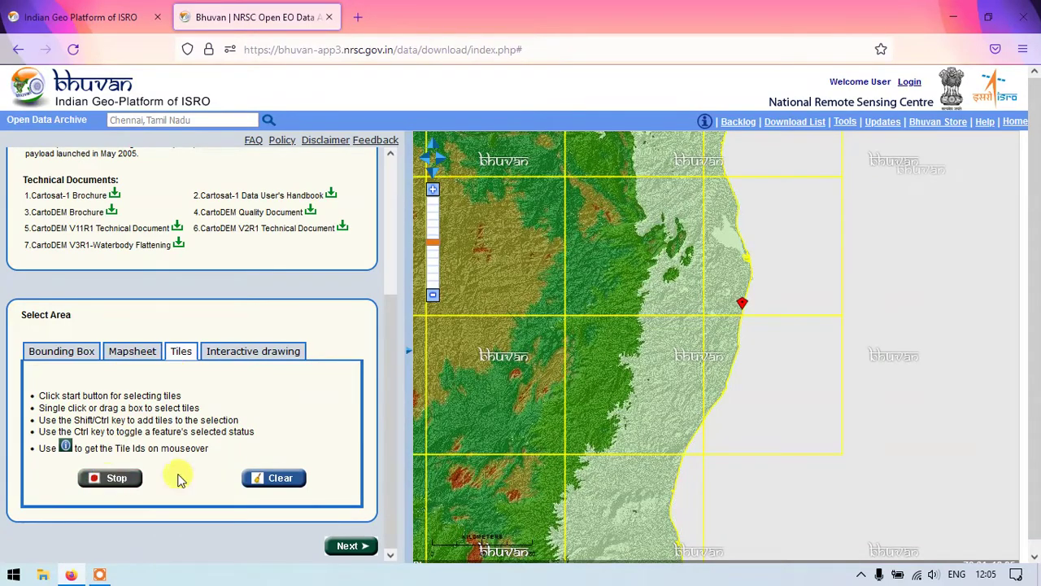
pyautogui.click(655, 262)
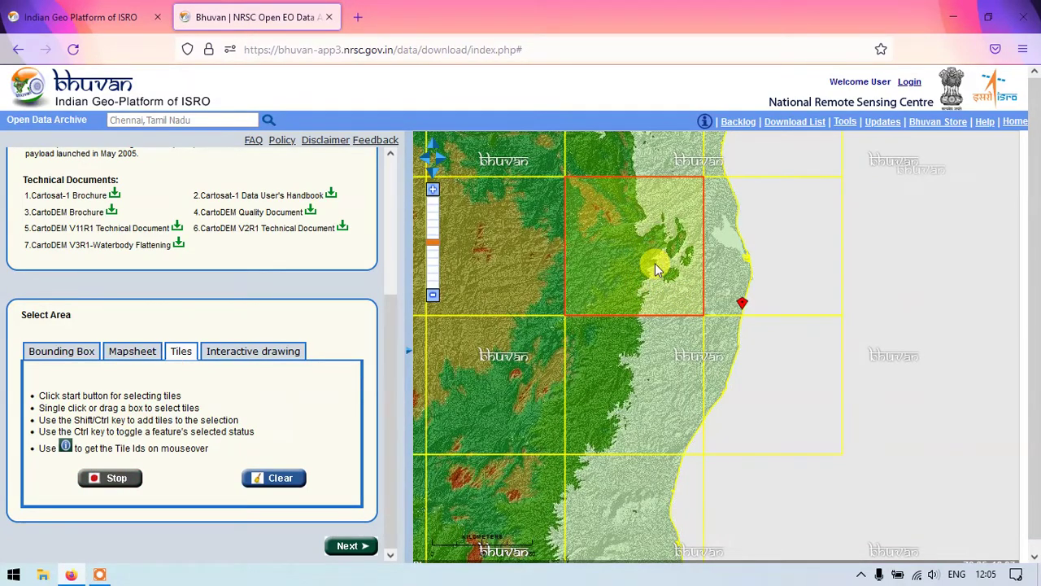
pyautogui.click(761, 263)
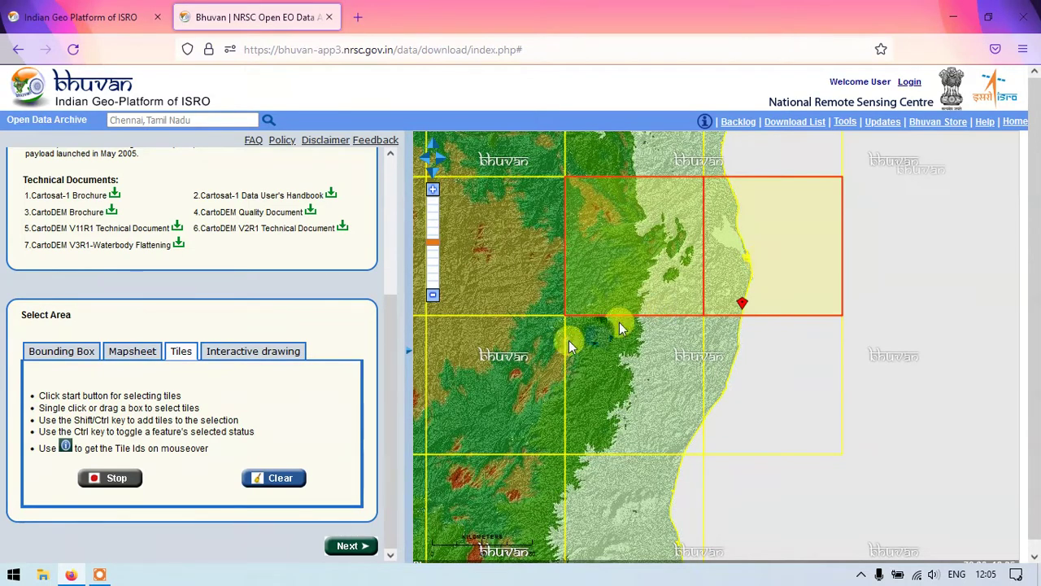
pyautogui.scroll(-1, 284, 551)
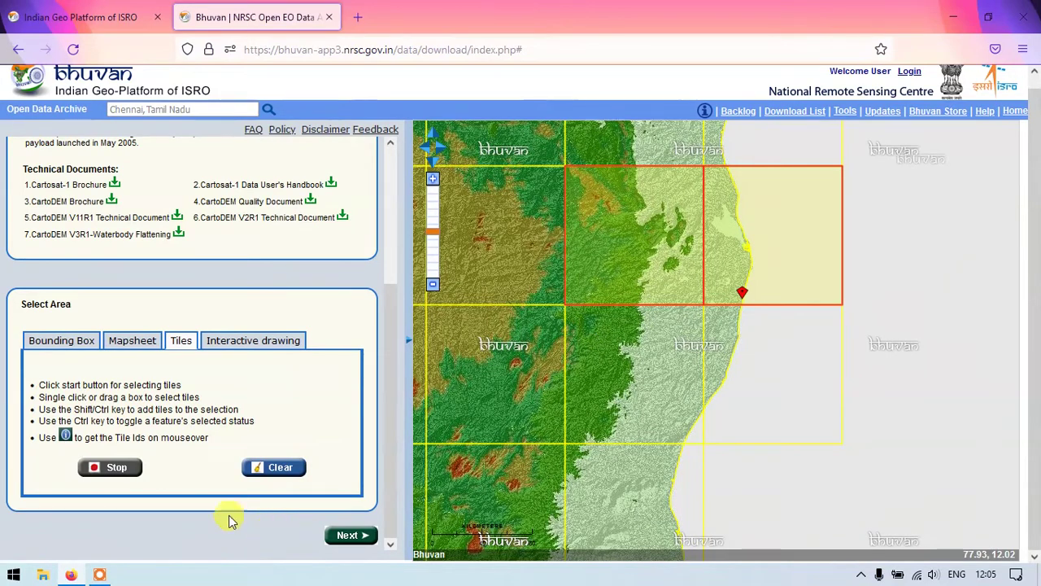
# - Stop tile selection and list the 7 available CartoDEM tiles for the area
pyautogui.click(112, 474)
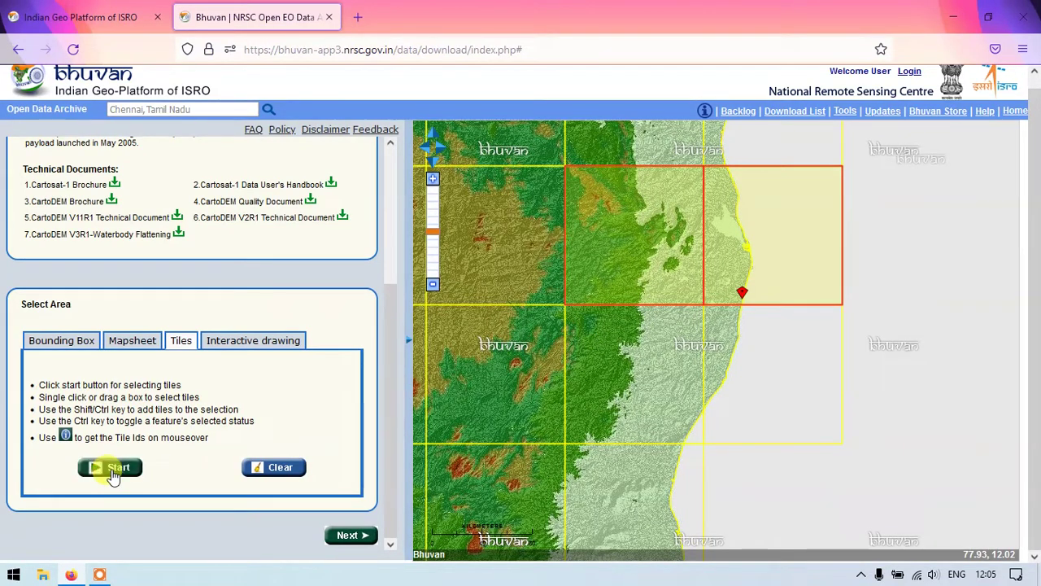
pyautogui.click(355, 535)
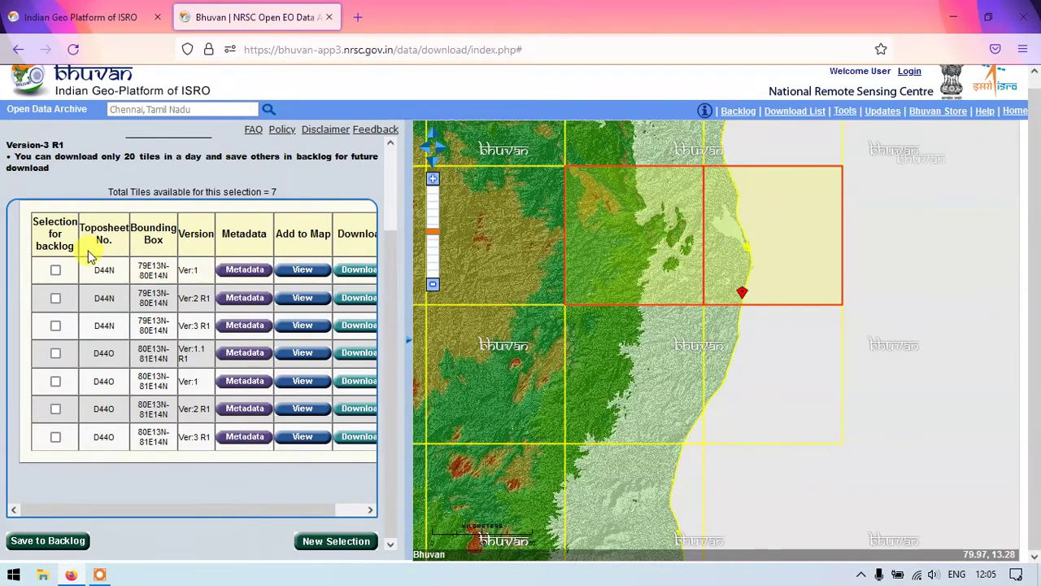
pyautogui.click(303, 272)
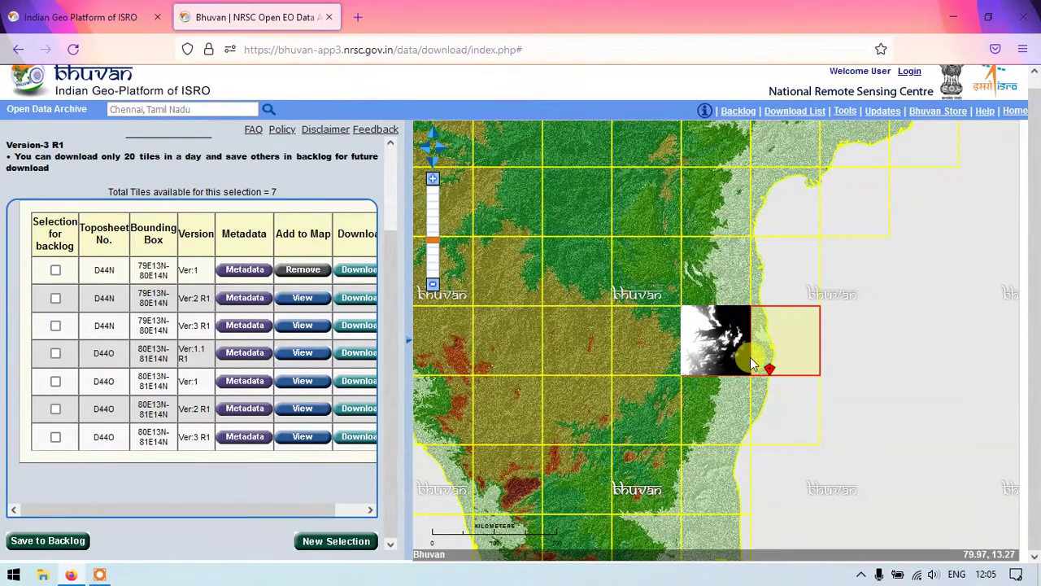
pyautogui.scroll(3, 750, 357)
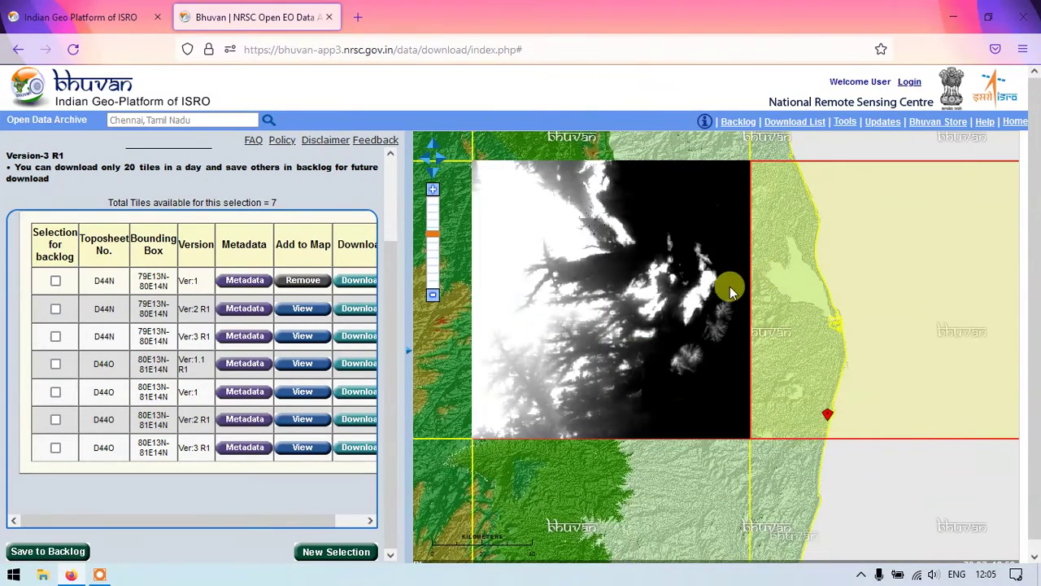
pyautogui.click(314, 285)
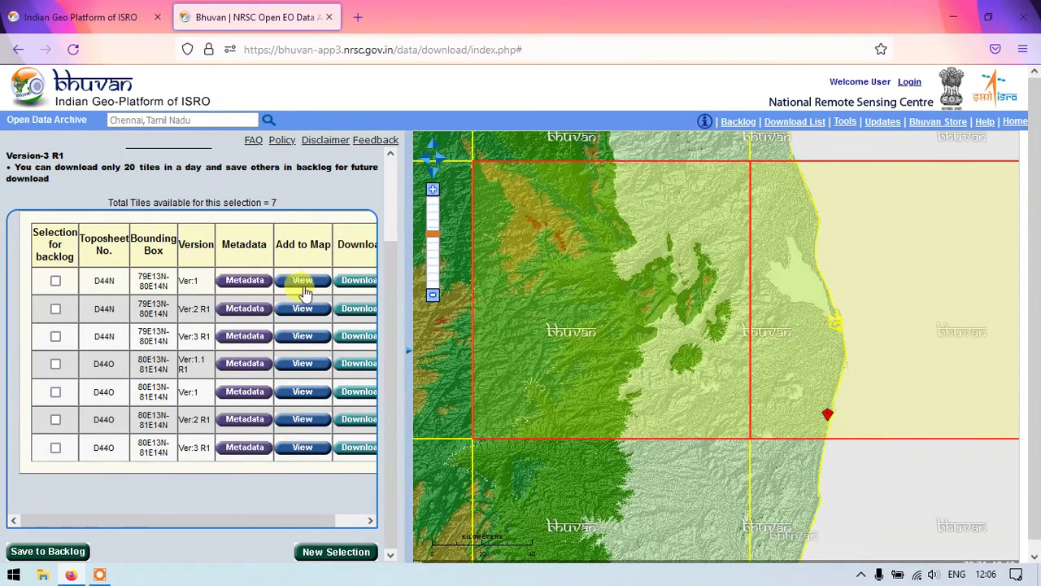
pyautogui.click(252, 284)
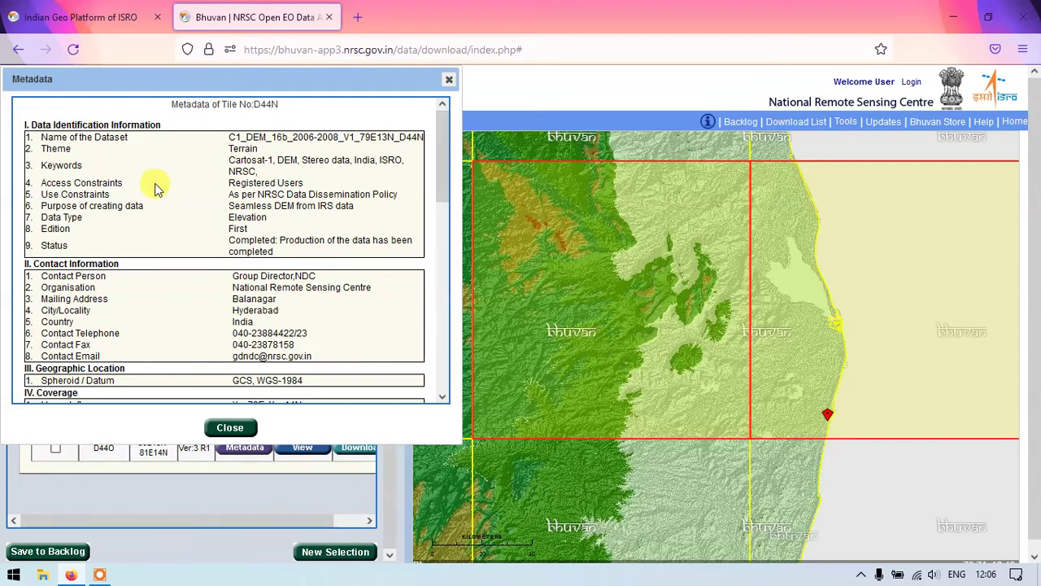
pyautogui.scroll(-2, 157, 226)
pyautogui.scroll(-1, 155, 223)
pyautogui.scroll(3, 171, 233)
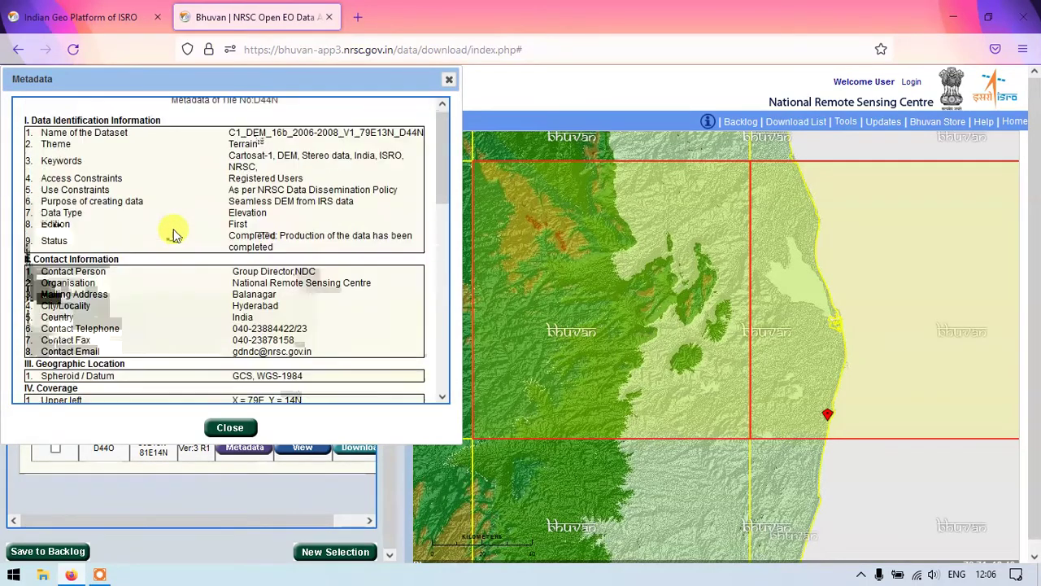
pyautogui.scroll(-7, 252, 203)
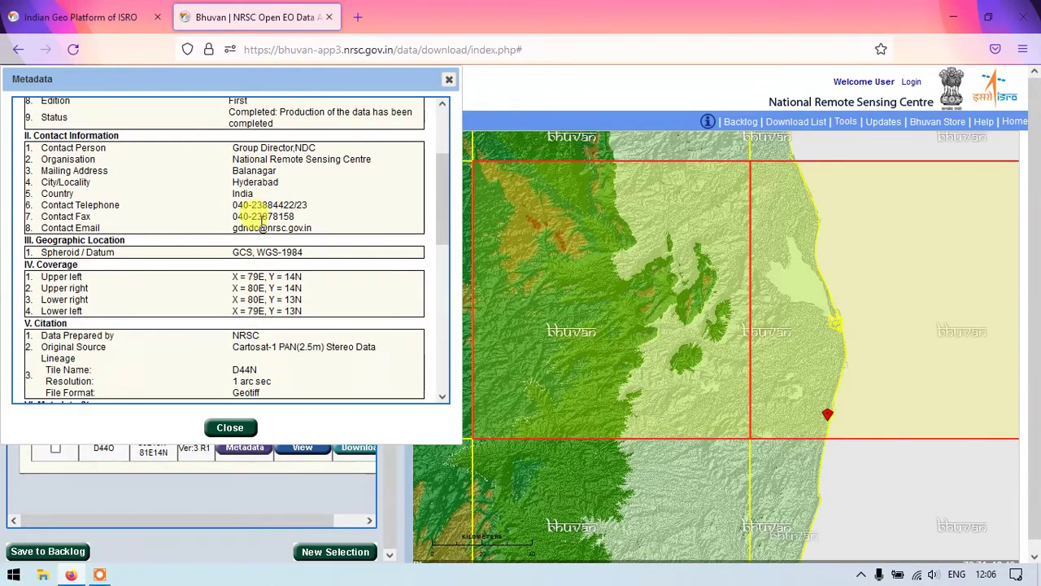
pyautogui.scroll(-3, 260, 235)
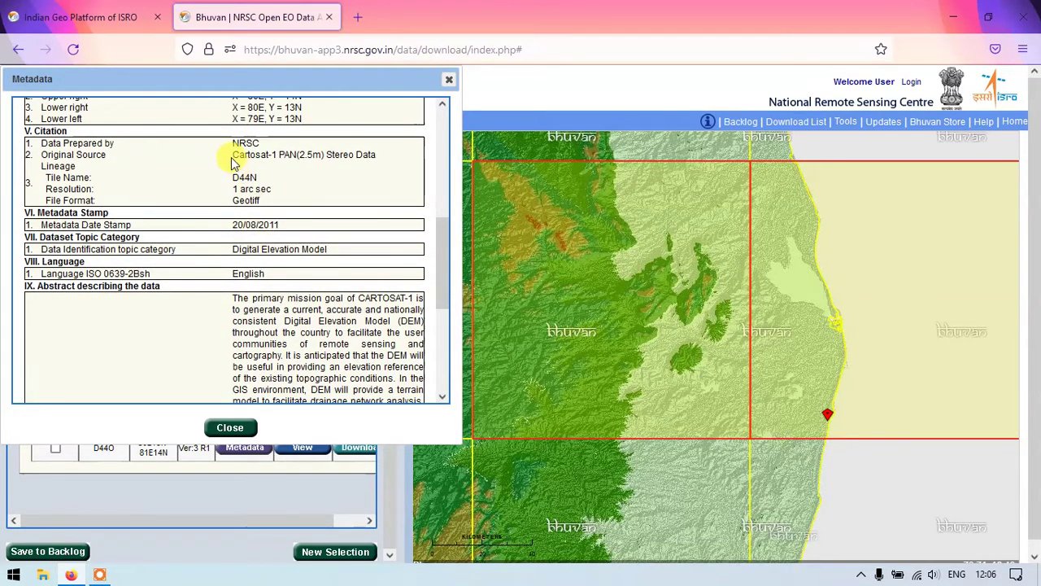
pyautogui.moveTo(231, 156); pyautogui.dragTo(385, 156)
pyautogui.click(302, 158)
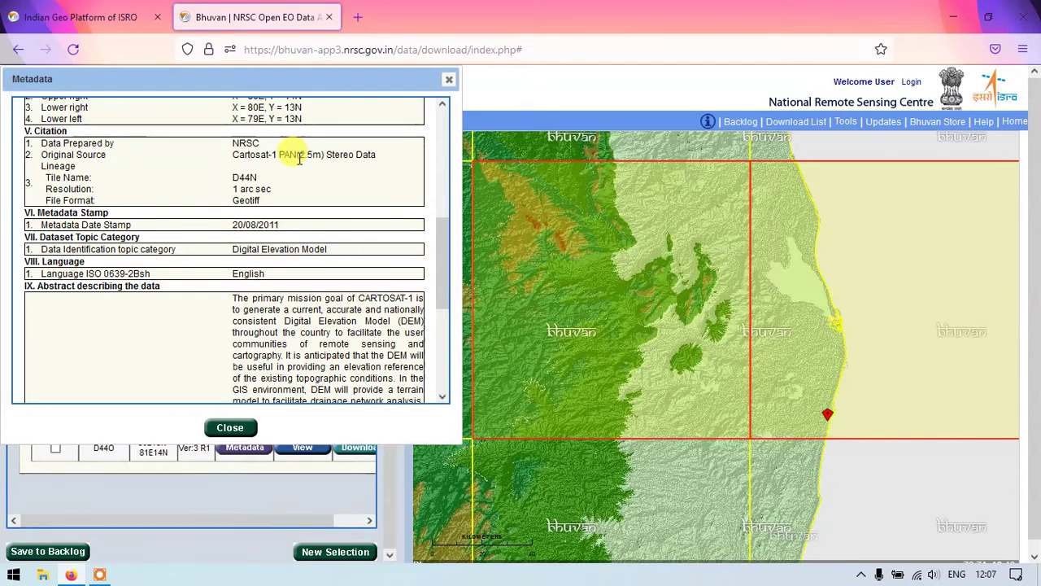
pyautogui.scroll(-5, 321, 186)
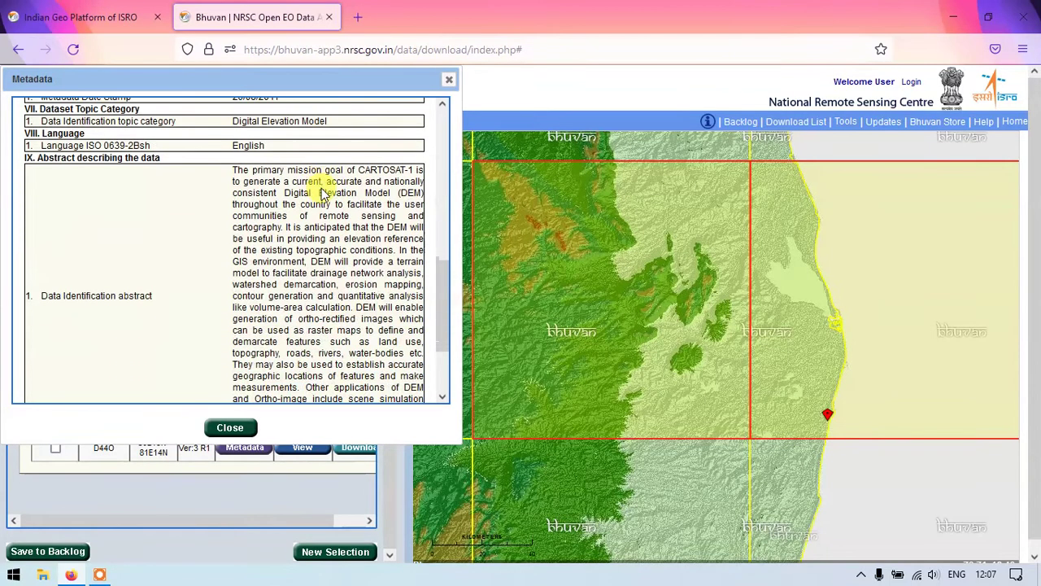
pyautogui.scroll(-1, 322, 188)
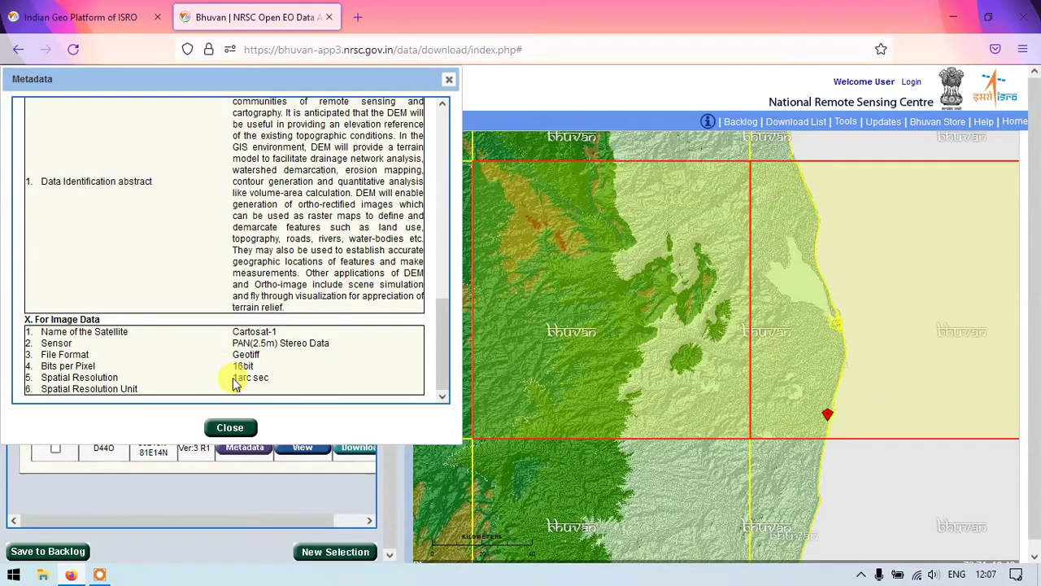
pyautogui.moveTo(234, 380); pyautogui.dragTo(275, 384)
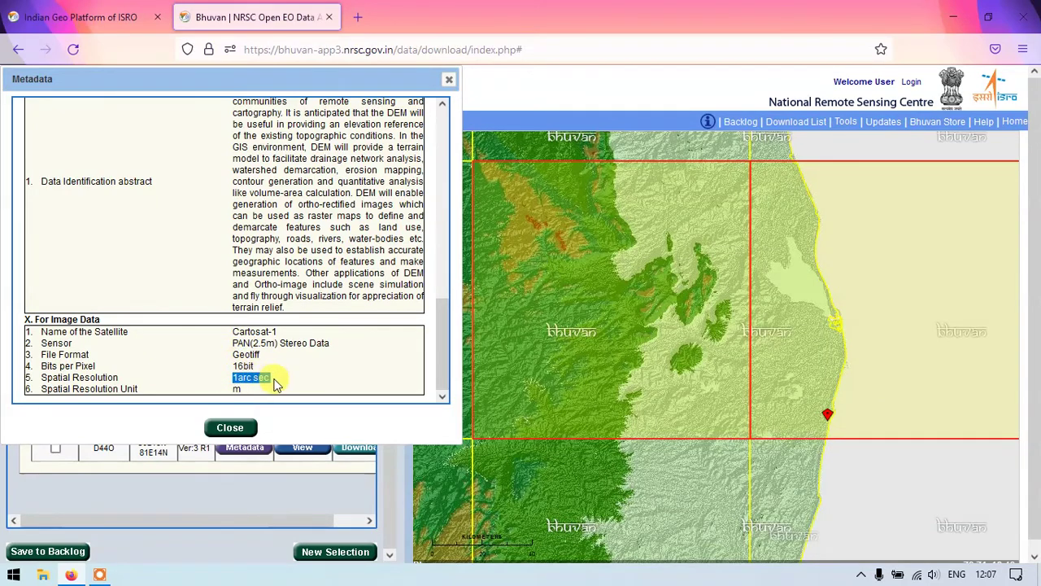
pyautogui.click(183, 387)
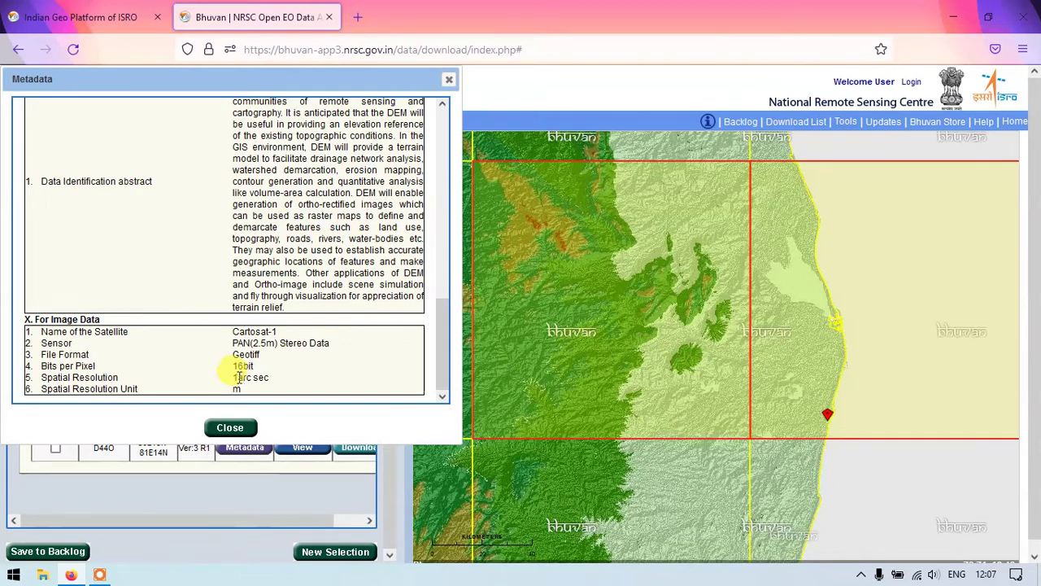
pyautogui.moveTo(234, 377); pyautogui.dragTo(270, 381)
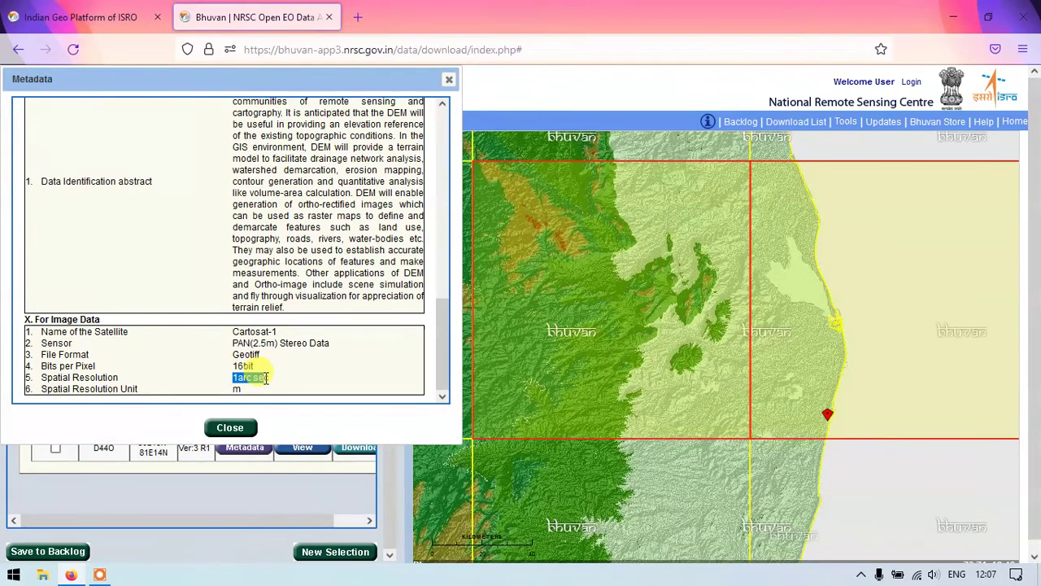
pyautogui.click(266, 371)
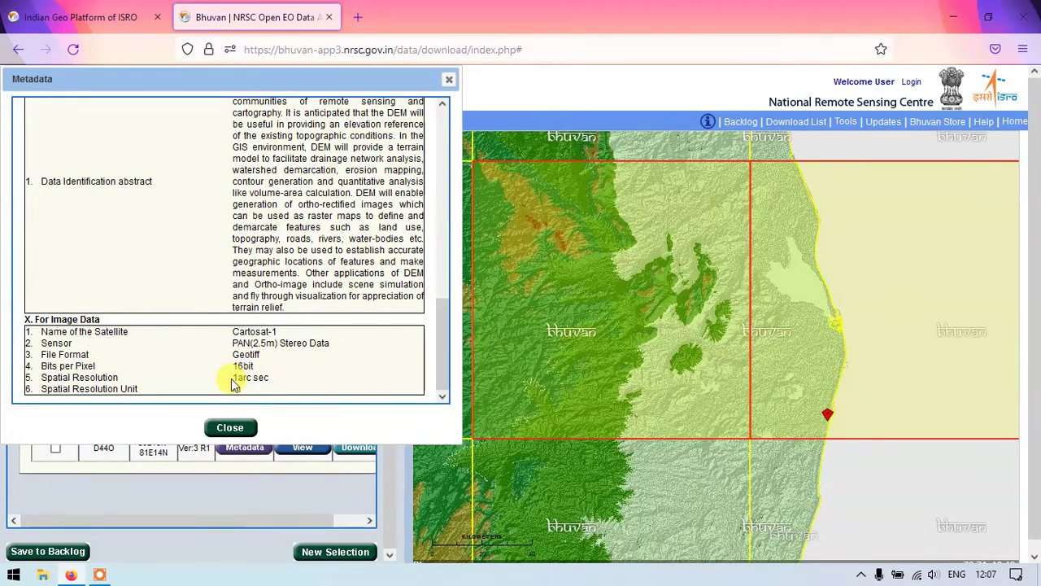
pyautogui.click(215, 427)
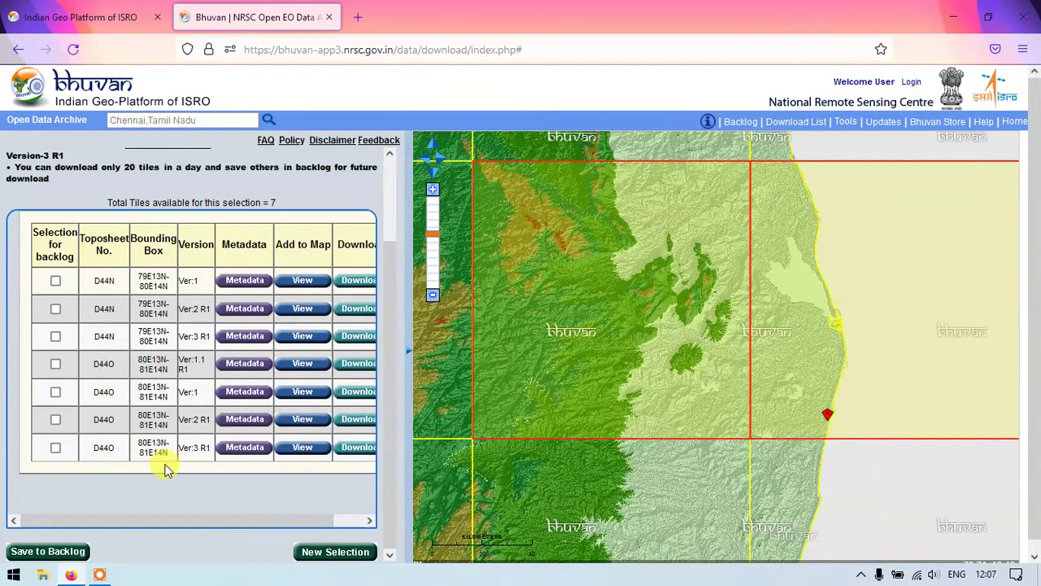
# - Tick the D44N Ver:1 tile for backlog, request its download, and accept the login notice
pyautogui.moveTo(142, 514); pyautogui.dragTo(169, 516)
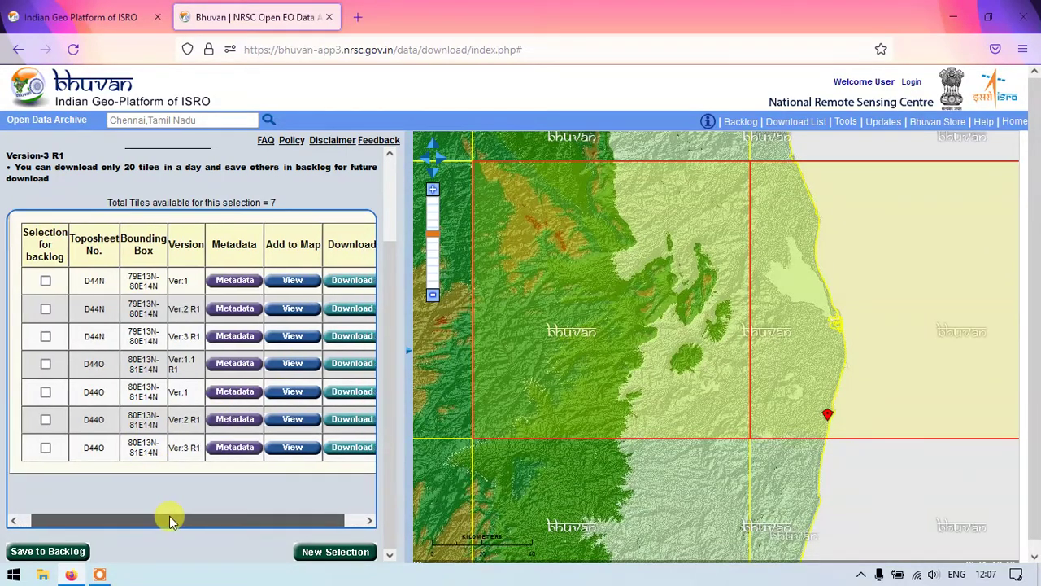
pyautogui.click(28, 282)
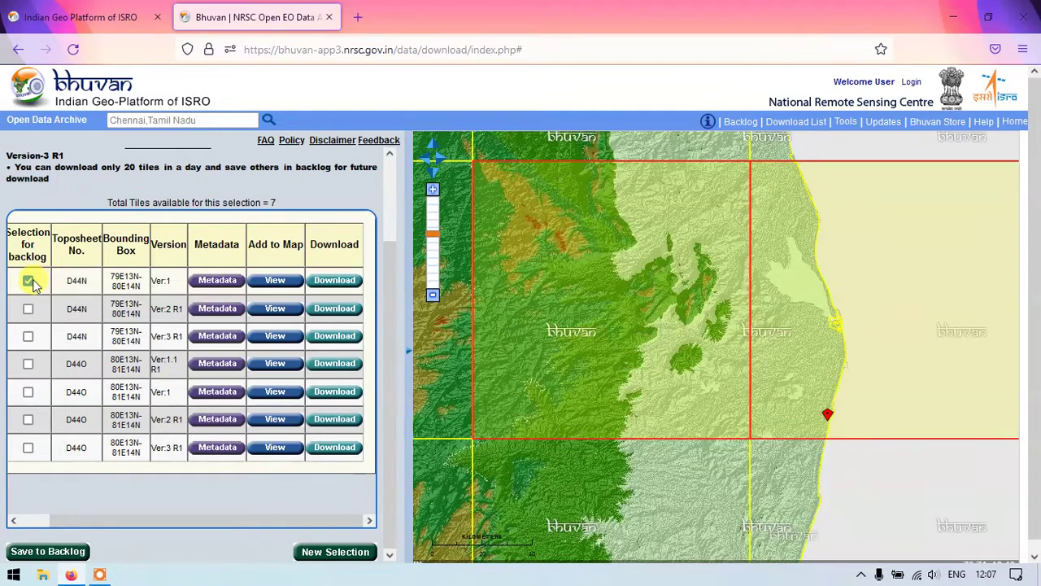
pyautogui.click(328, 282)
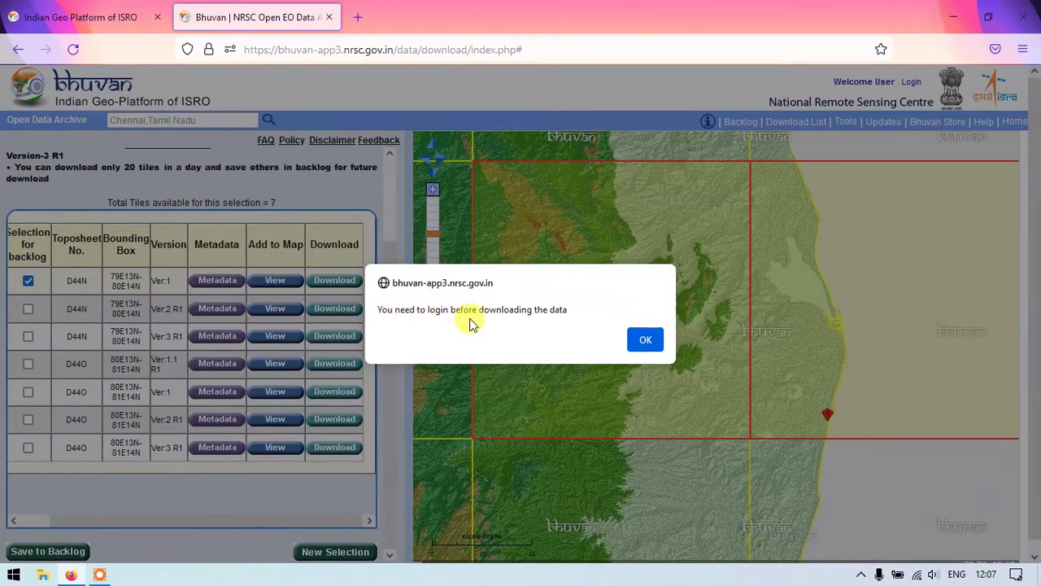
pyautogui.click(642, 341)
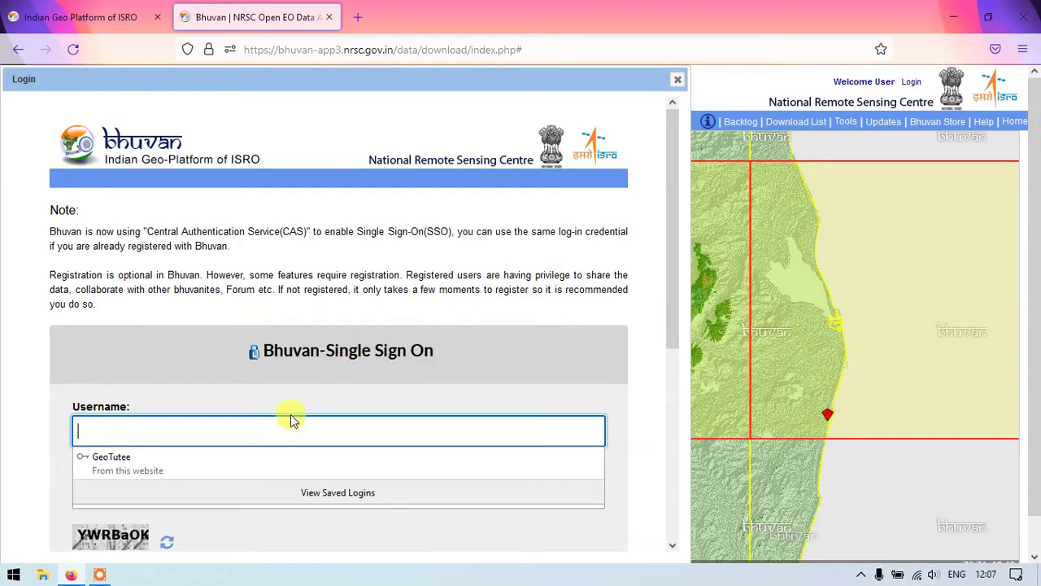
# - Log in with the saved credentials and the captcha, then dismiss Firefox's save-login prompt
pyautogui.click(163, 468)
pyautogui.scroll(-1, 222, 306)
pyautogui.scroll(-2, 222, 306)
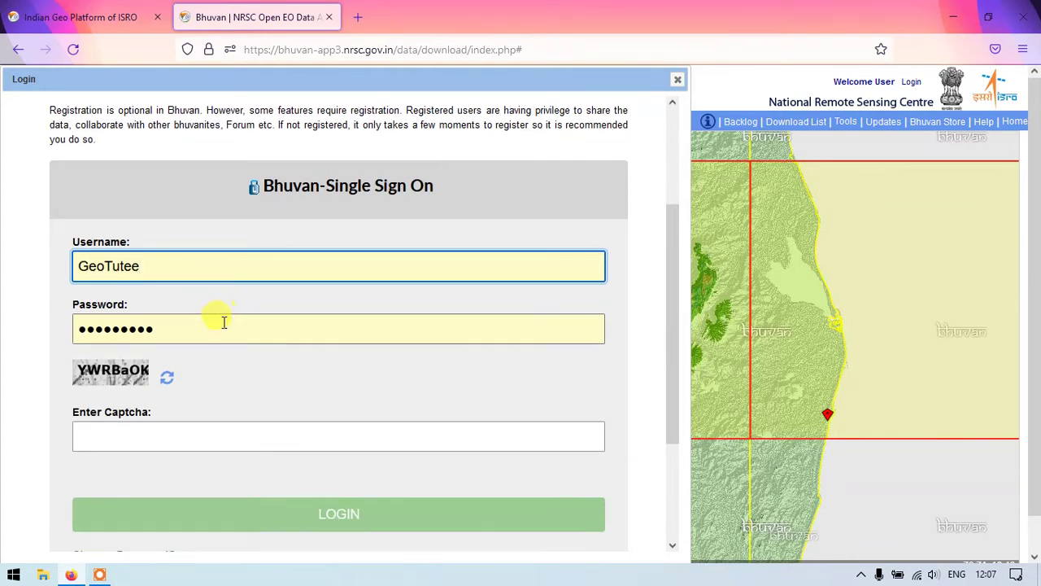
pyautogui.click(155, 437)
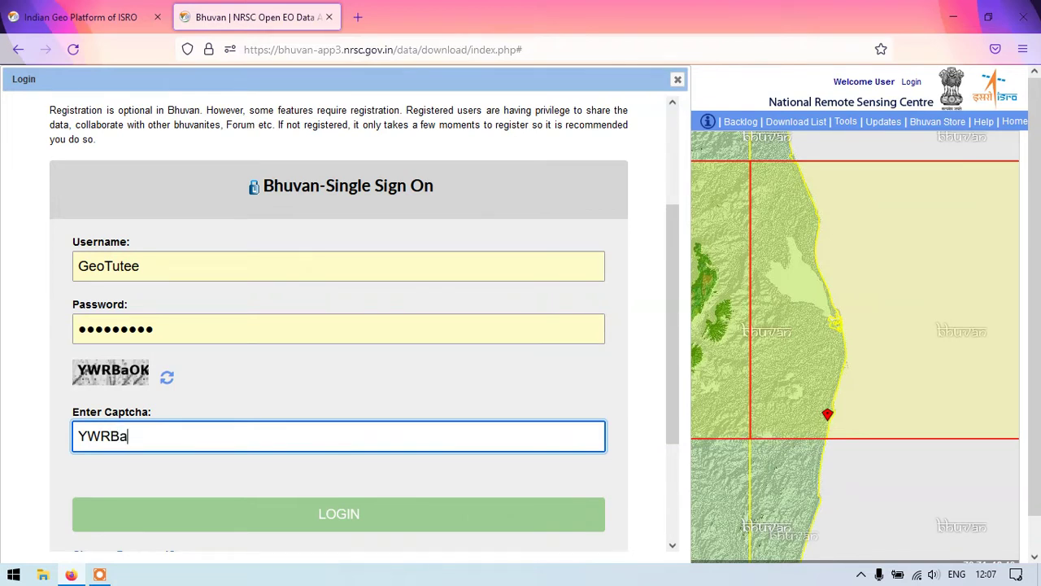
pyautogui.write('YWRBaOK')
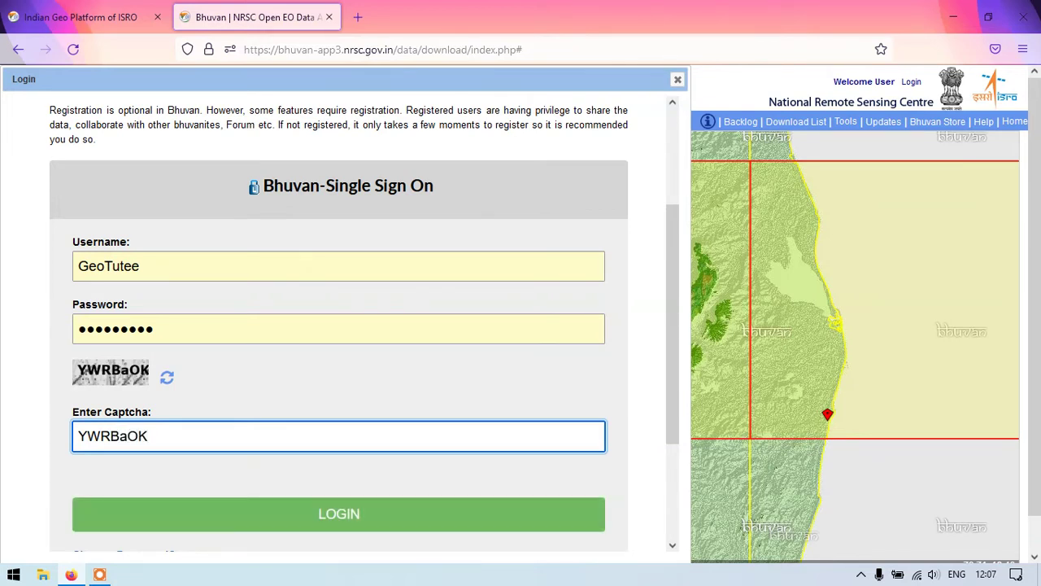
pyautogui.click(301, 520)
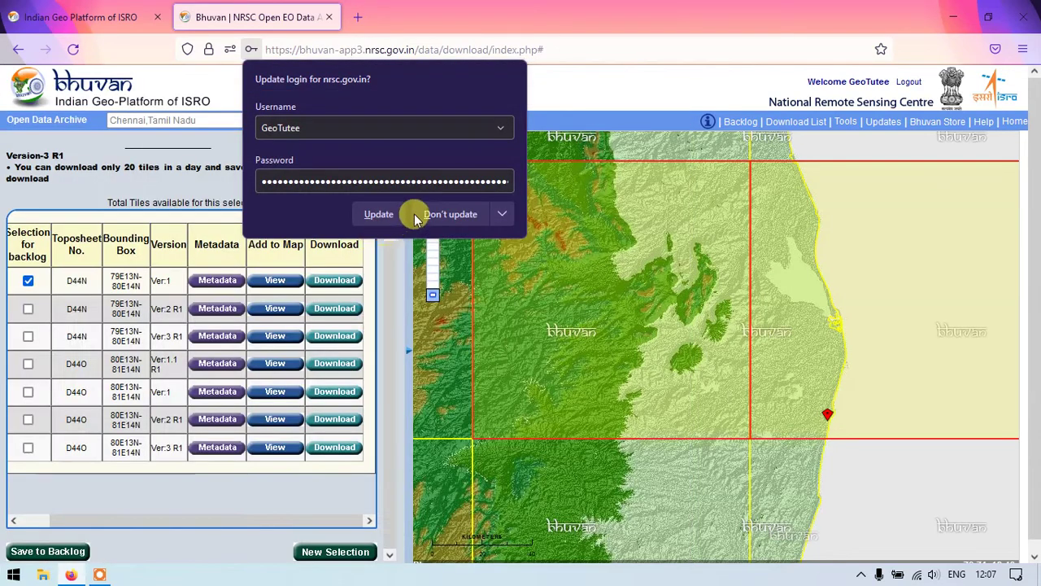
pyautogui.click(414, 214)
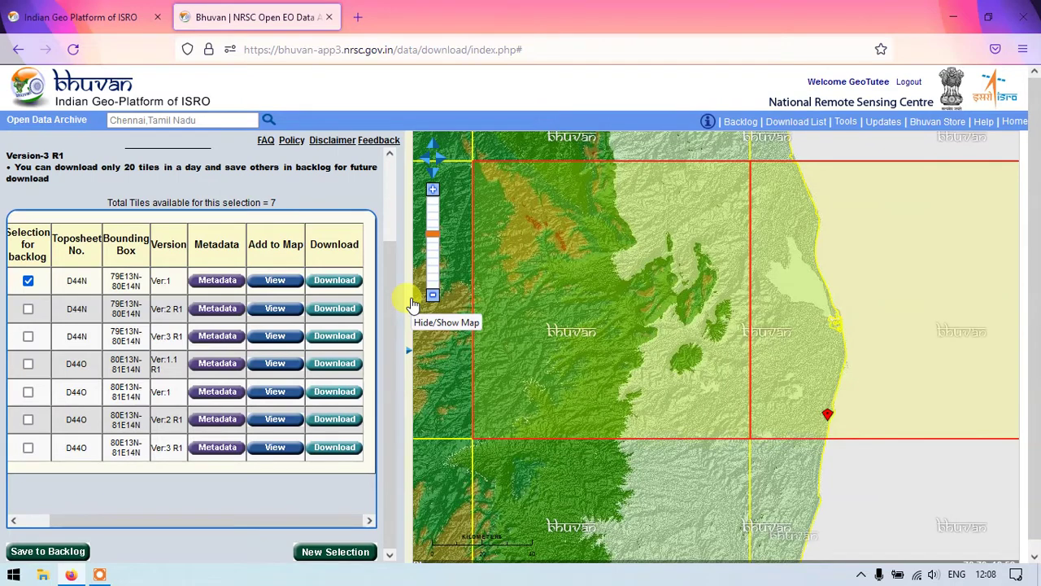
# - Download the first D44N tile as C1_DEM_16B_2006-2008_v1_79E13N_d44n.zip and show it in its folder
pyautogui.click(334, 282)
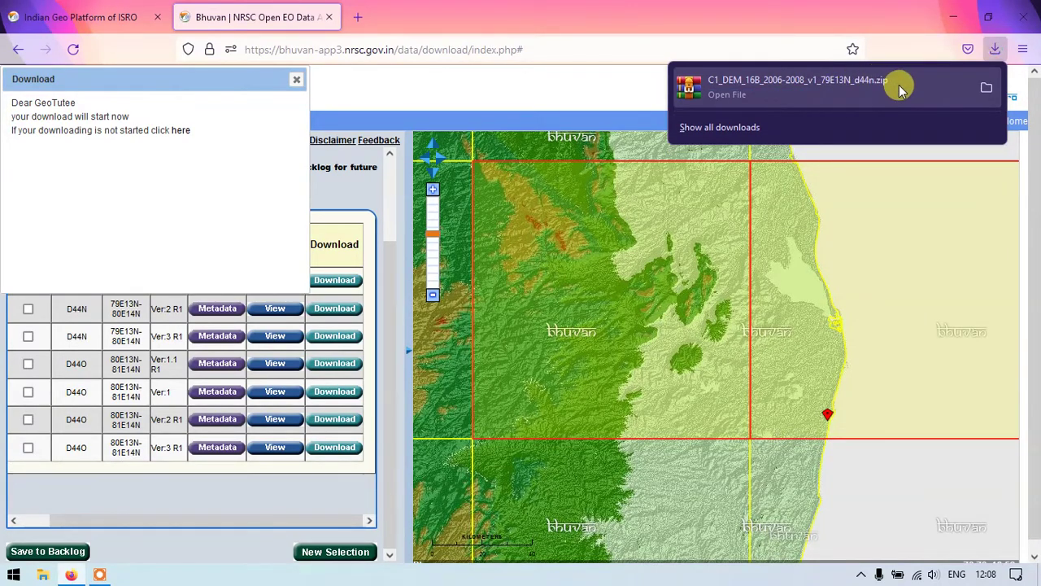
pyautogui.click(986, 89)
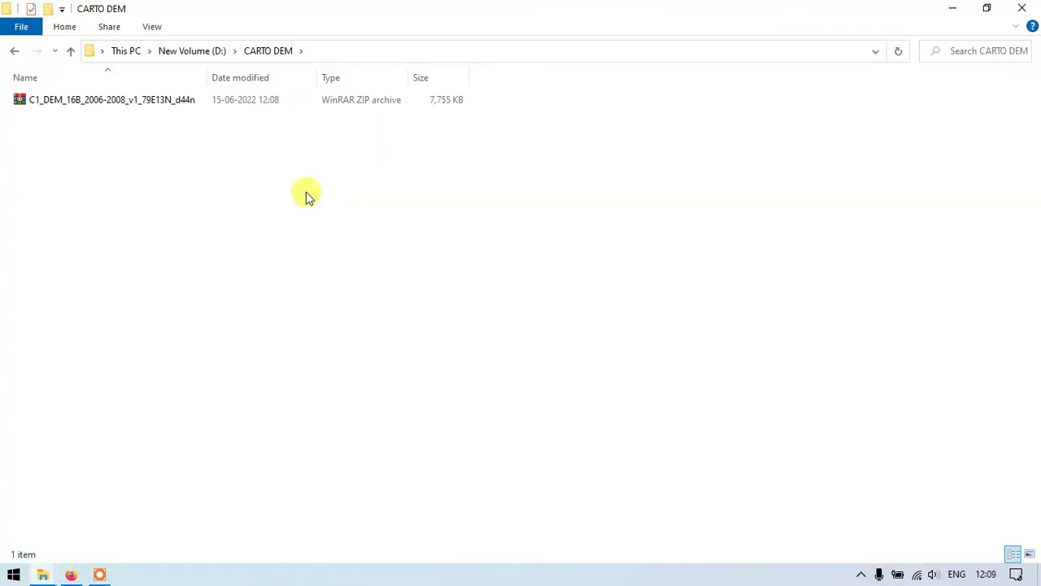
# - Extract the zip here and open the cdnd44n folder holding the TIF, XML, policy and readme files
pyautogui.rightClick(174, 101)
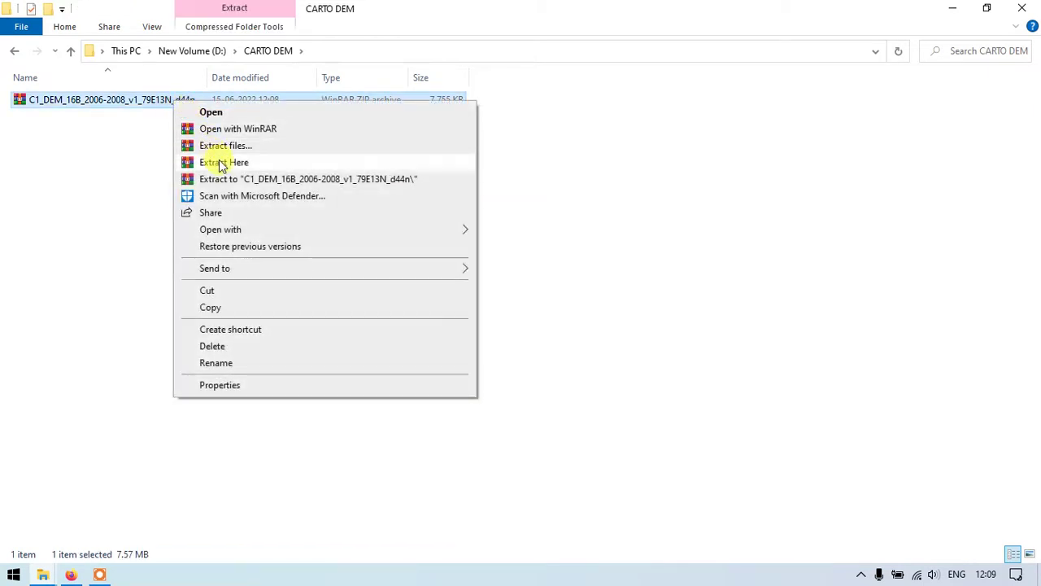
pyautogui.click(221, 165)
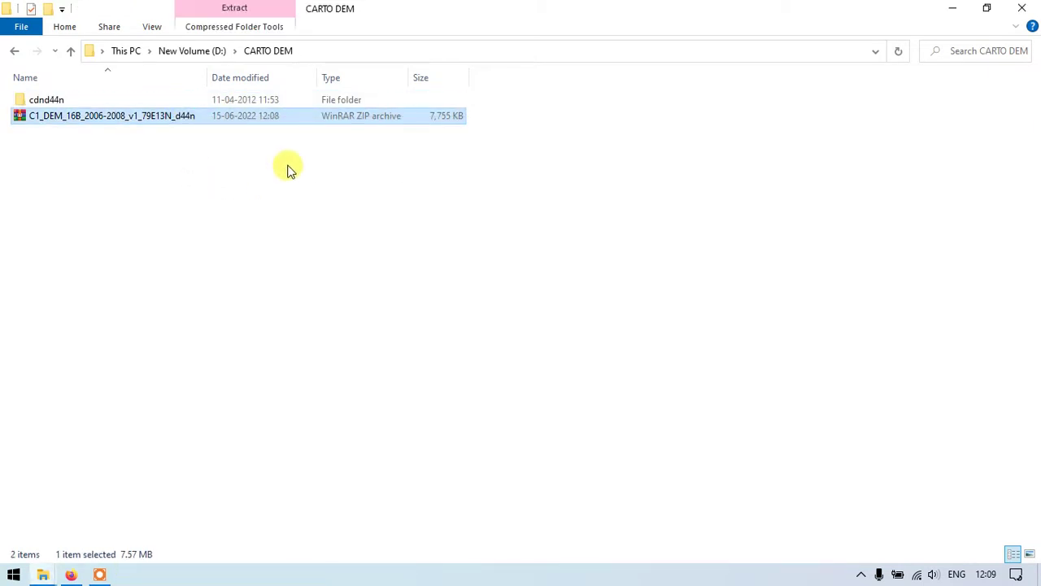
pyautogui.doubleClick(48, 100)
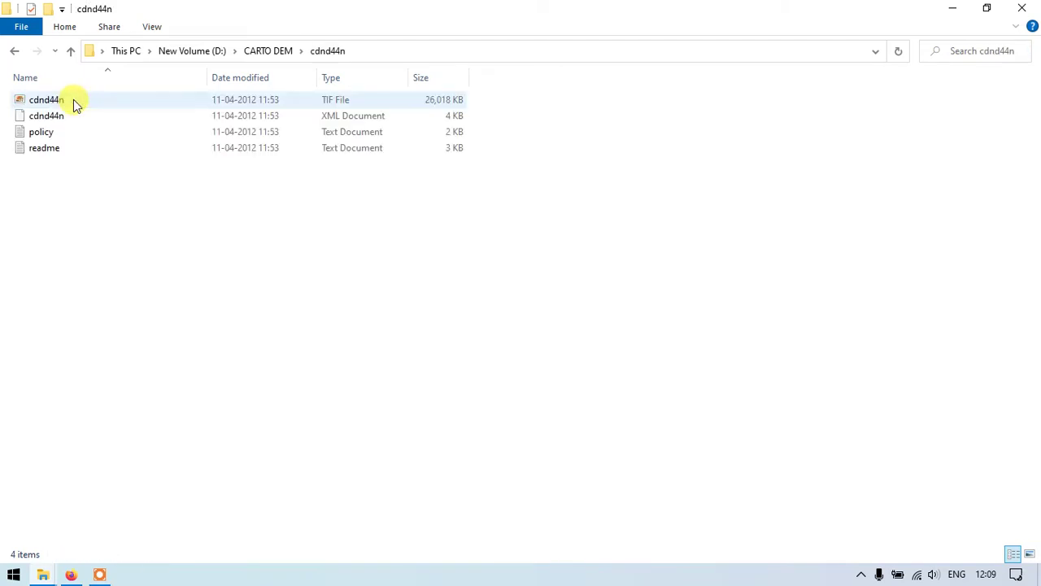
pyautogui.click(166, 102)
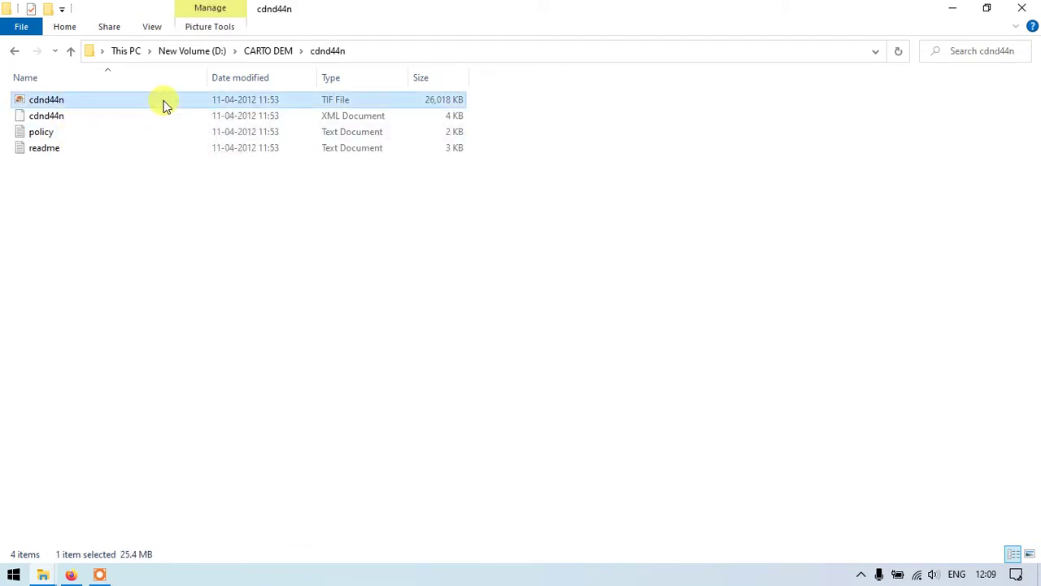
pyautogui.click(382, 251)
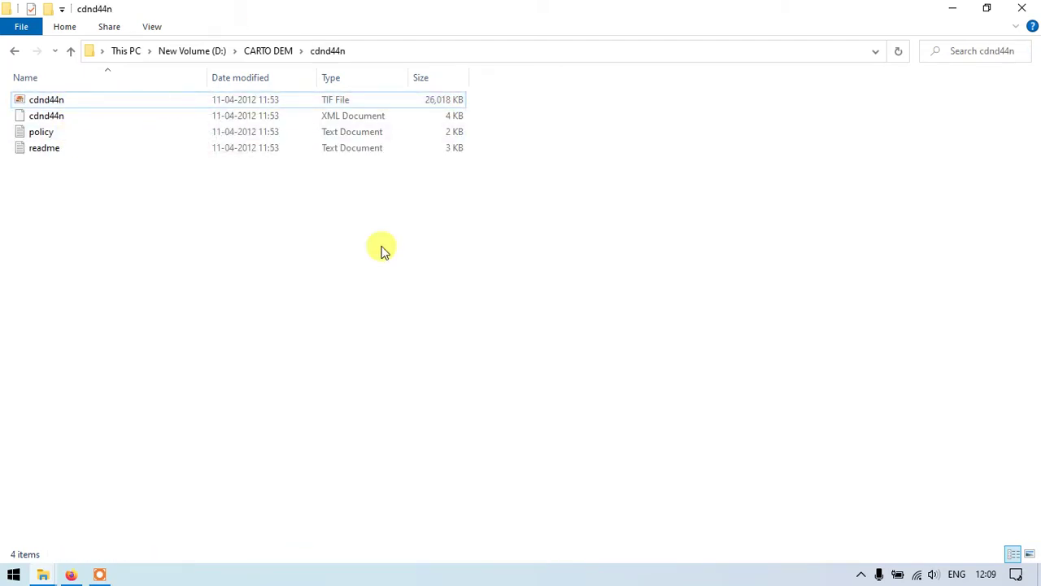
pyautogui.press('super+s')
# - Launch QGIS Desktop 3.22.6, start a new empty project, and open the Data Source Manager
pyautogui.write('QGIS')
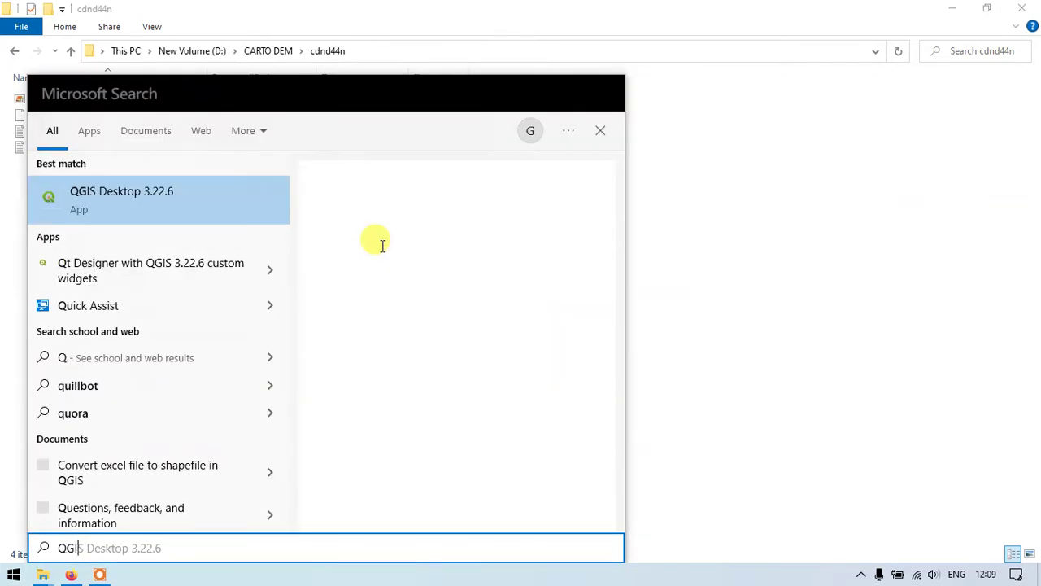
pyautogui.click(206, 200)
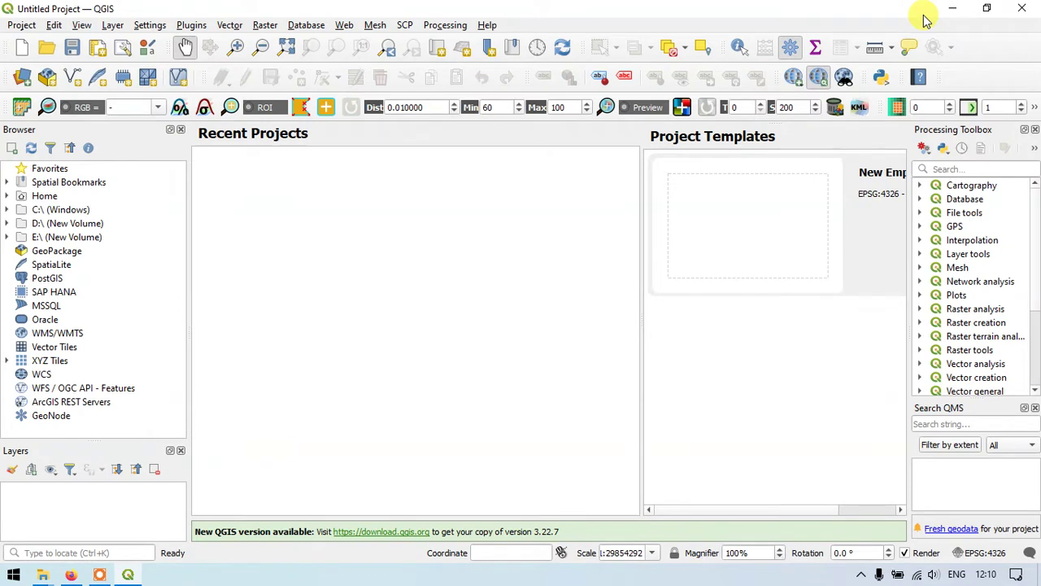
pyautogui.click(776, 195)
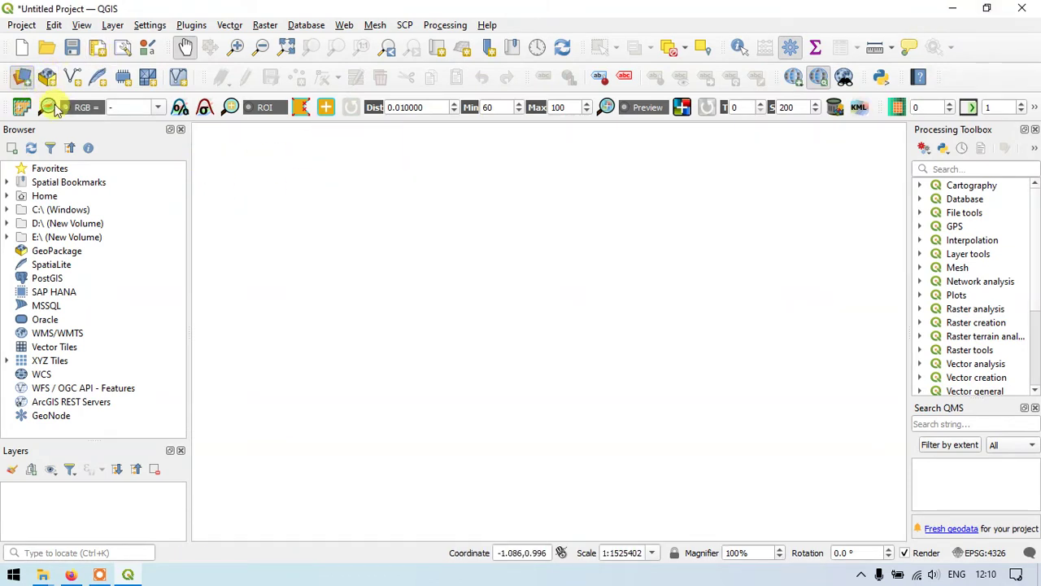
pyautogui.hotkey('ctrl', 'l')
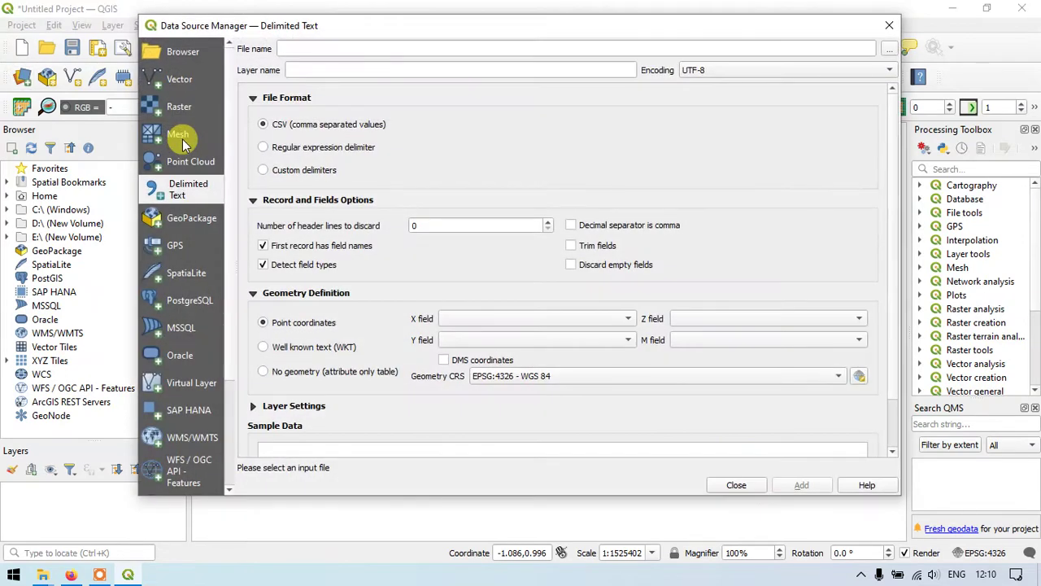
# - Add cdnd44n\cdnd44n.tif as a raster layer and view the grayscale DEM on the map
pyautogui.click(178, 107)
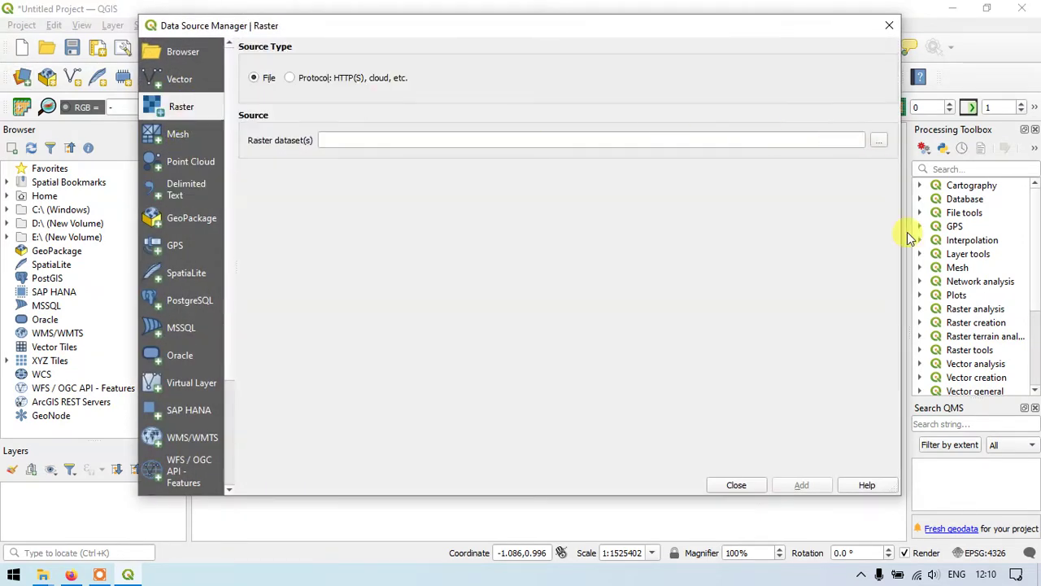
pyautogui.click(881, 141)
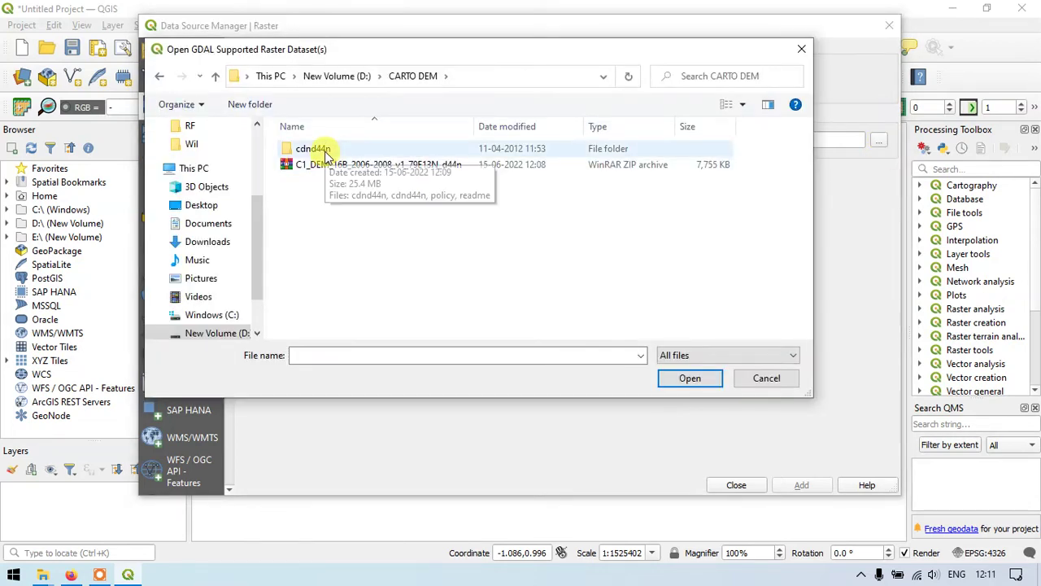
pyautogui.doubleClick(325, 152)
pyautogui.click(327, 152)
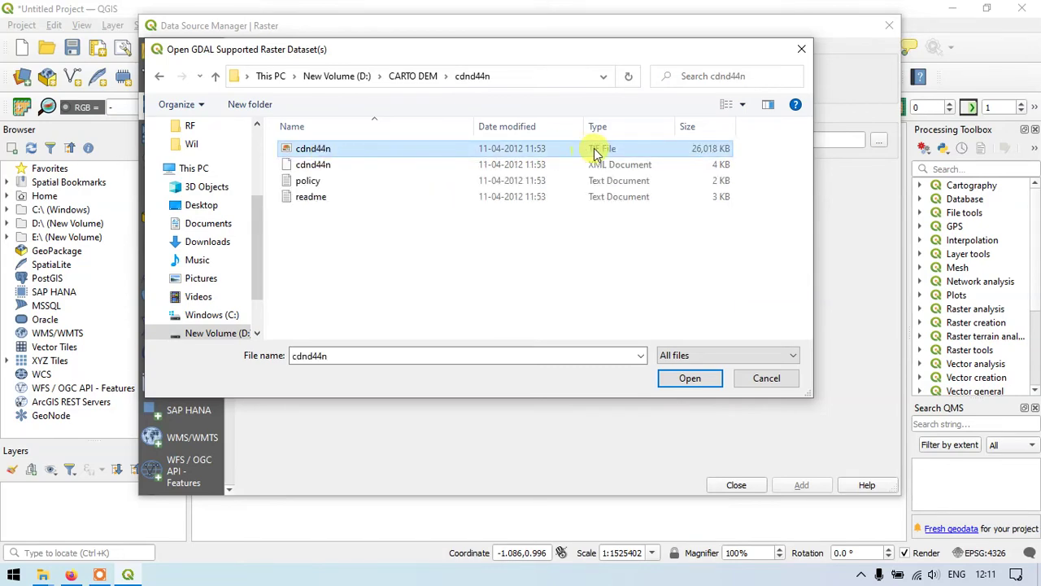
pyautogui.click(687, 377)
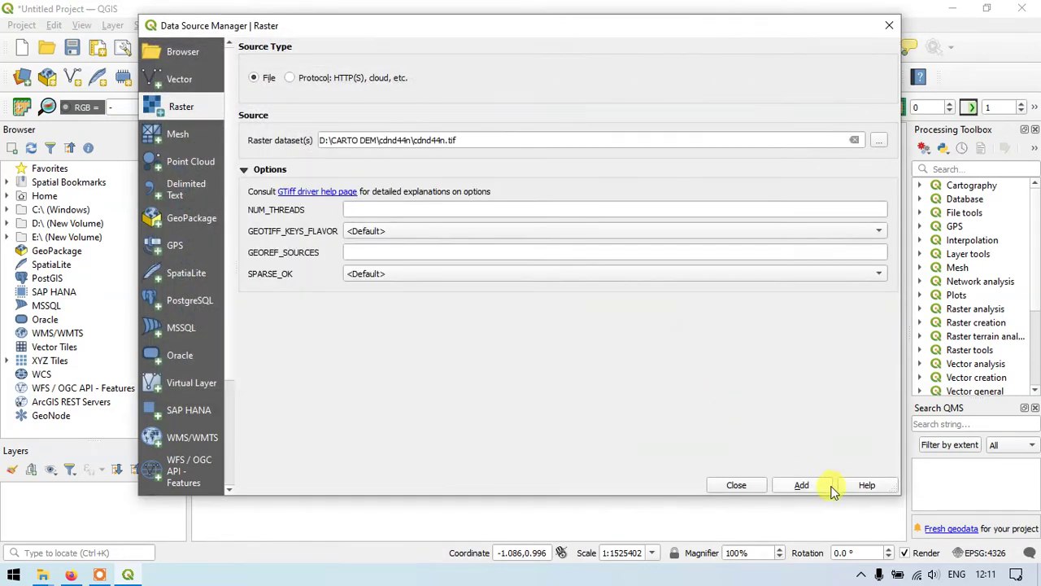
pyautogui.click(805, 484)
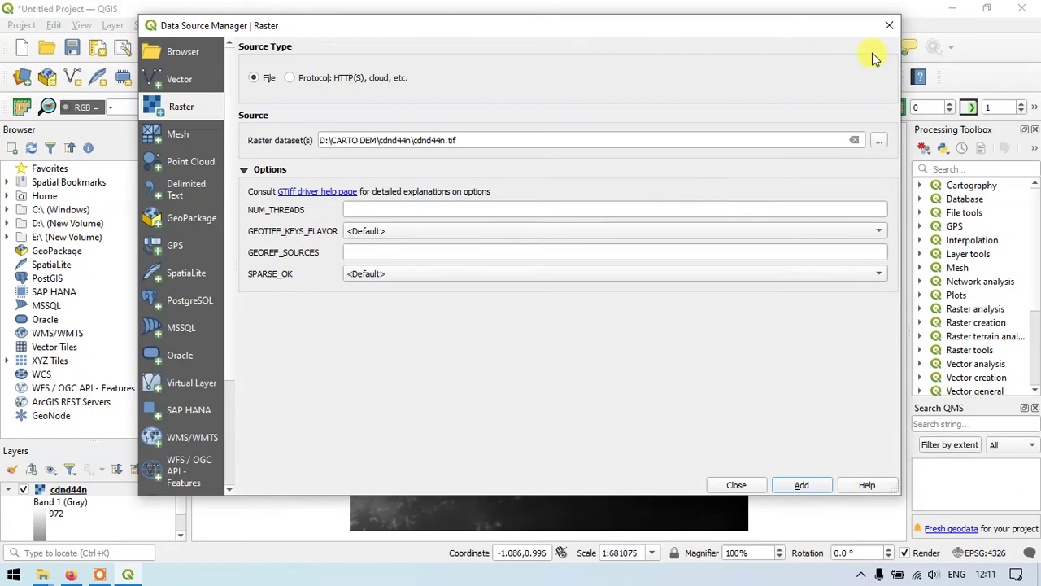
pyautogui.click(889, 25)
pyautogui.scroll(1, 498, 294)
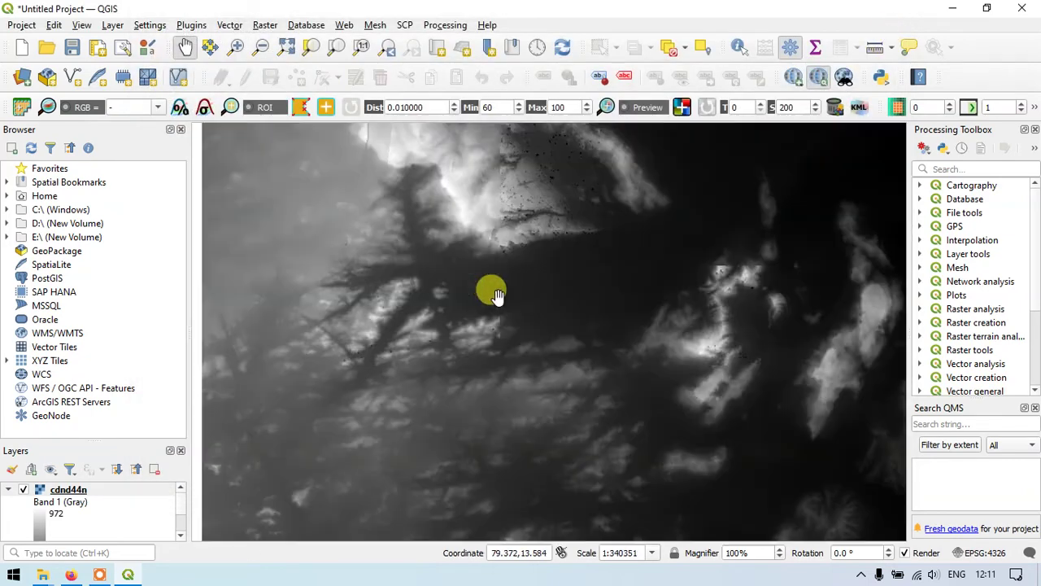
pyautogui.scroll(2, 498, 295)
pyautogui.scroll(-2, 497, 289)
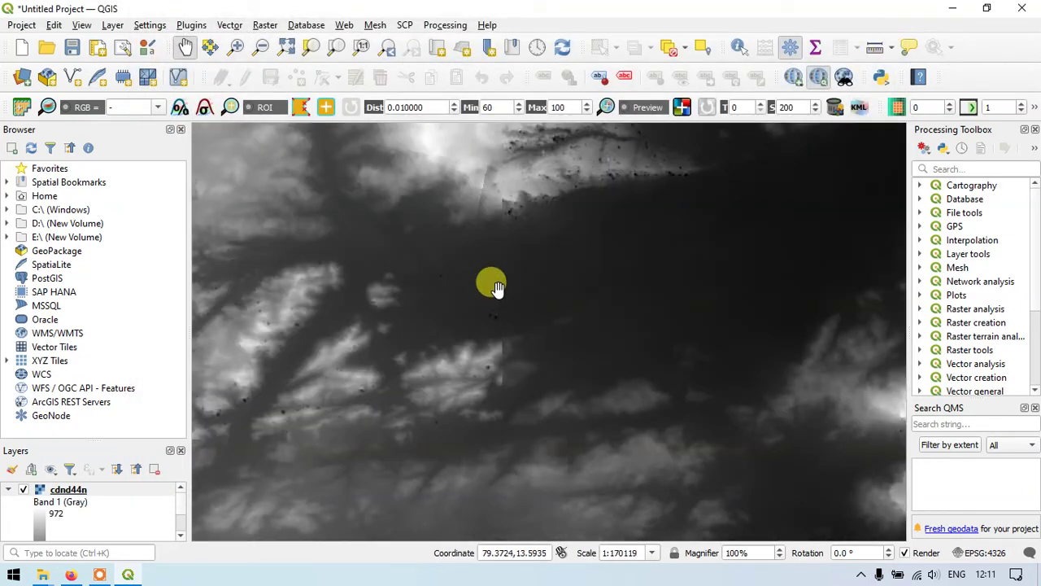
pyautogui.scroll(-1, 496, 287)
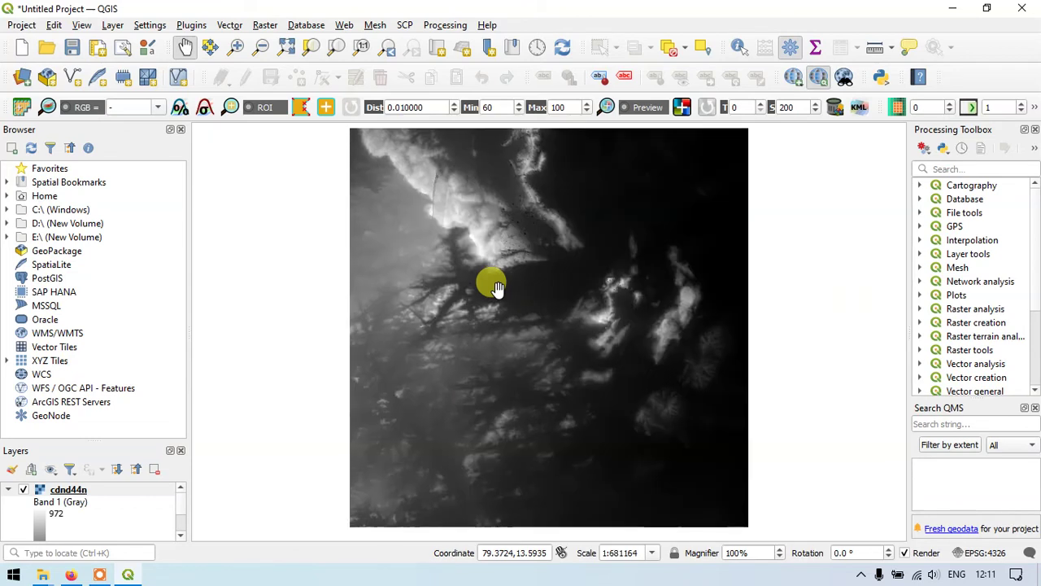